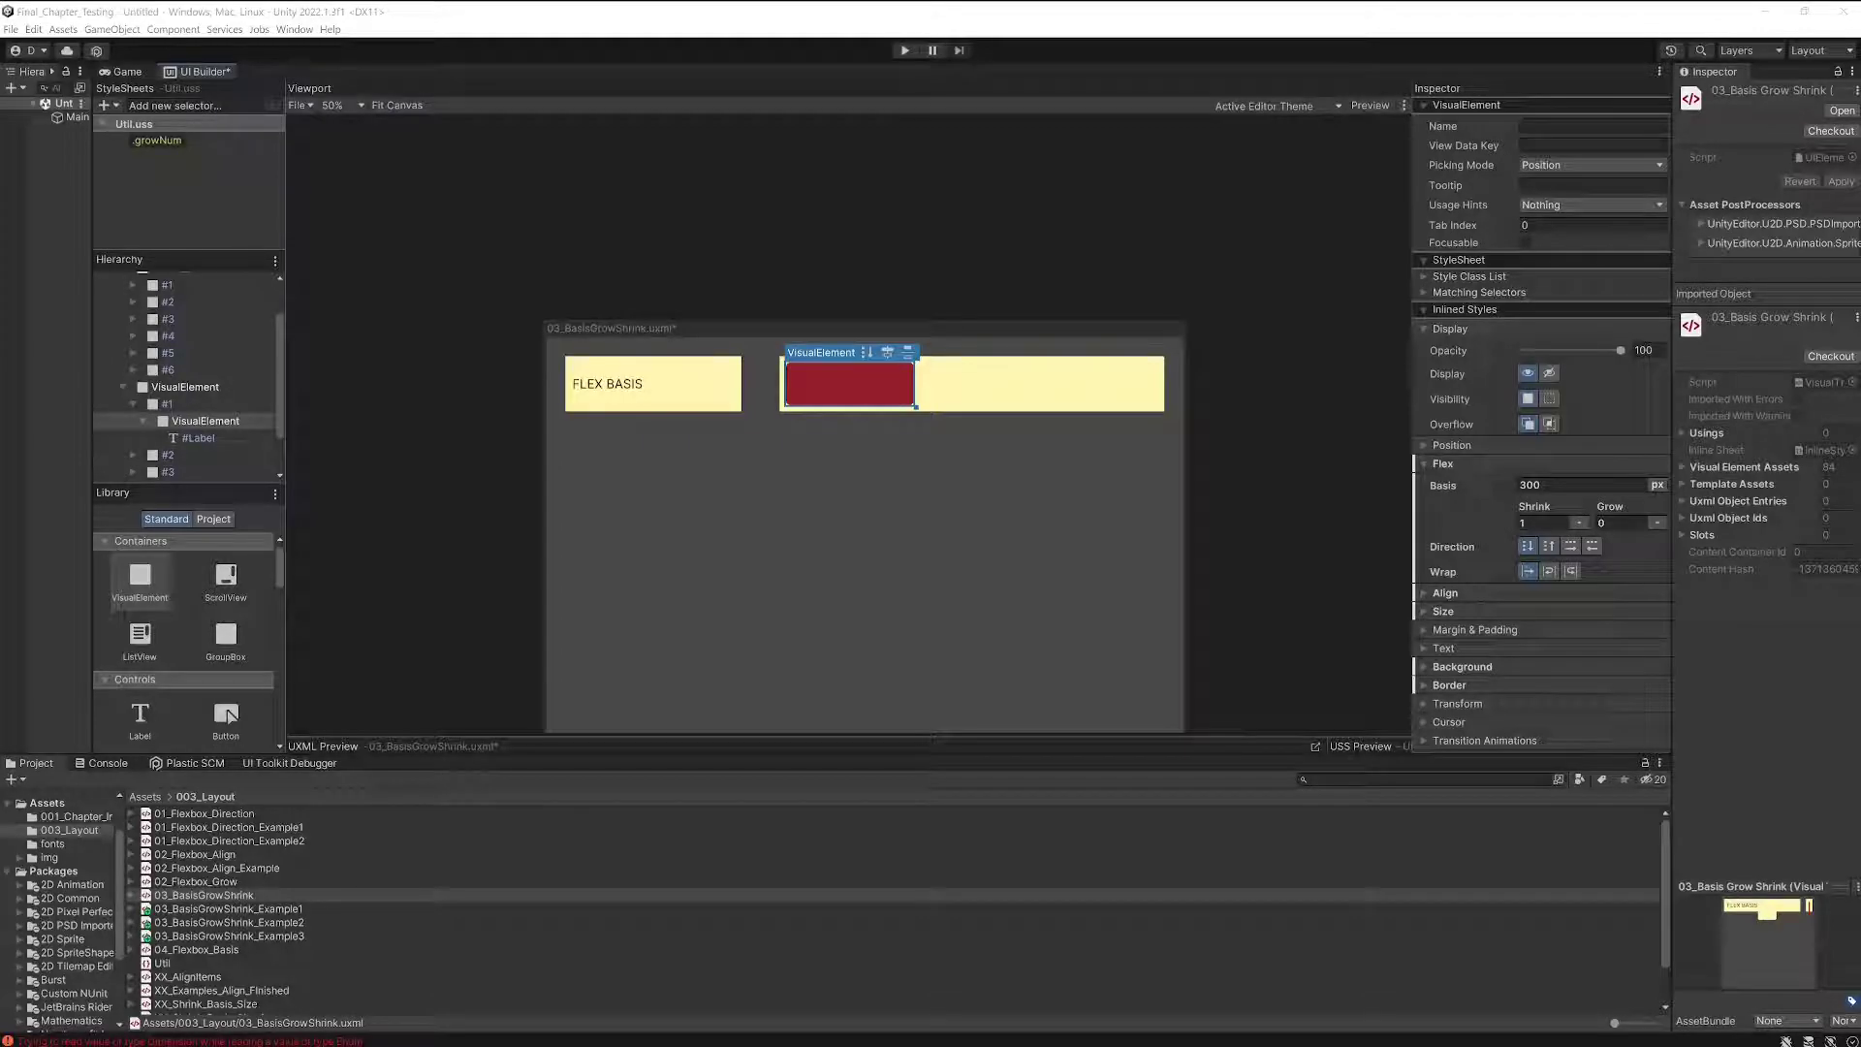
Set the red element's flex basis to 600 px
left_click(1484, 498)
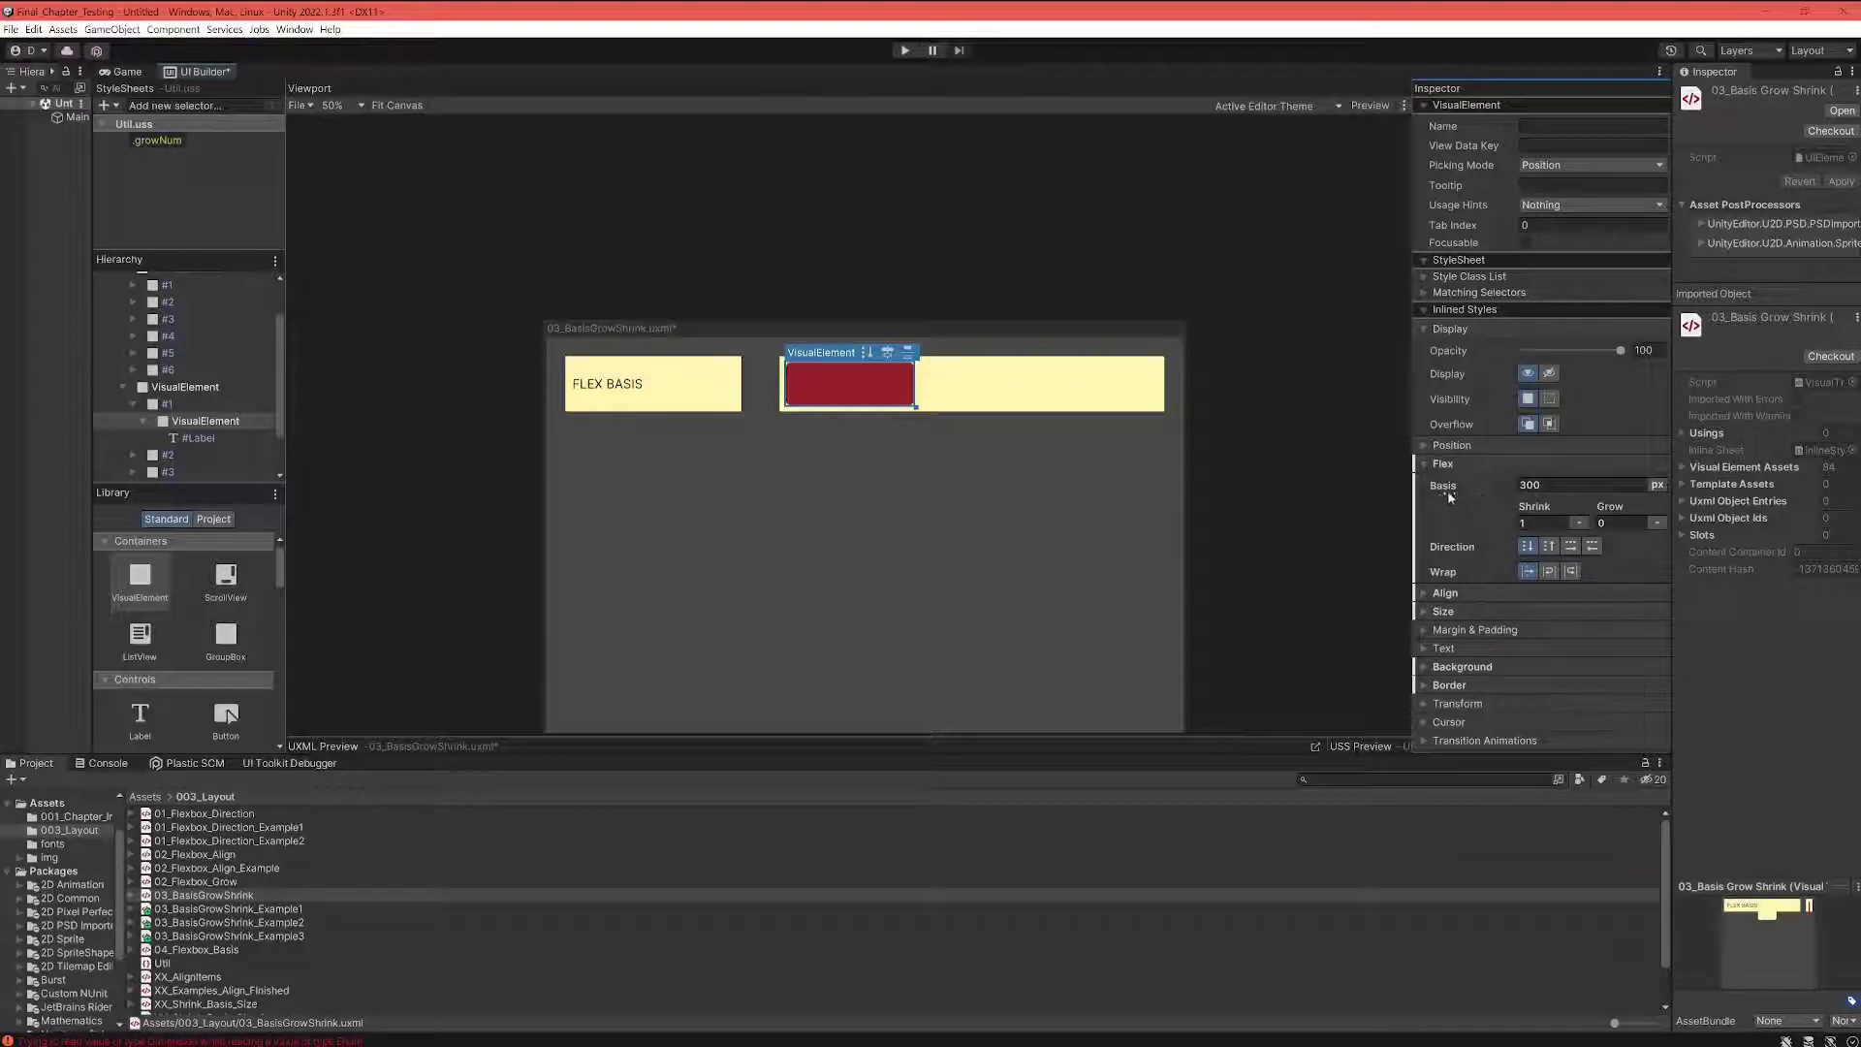
left_click(1550, 484)
key("Return")
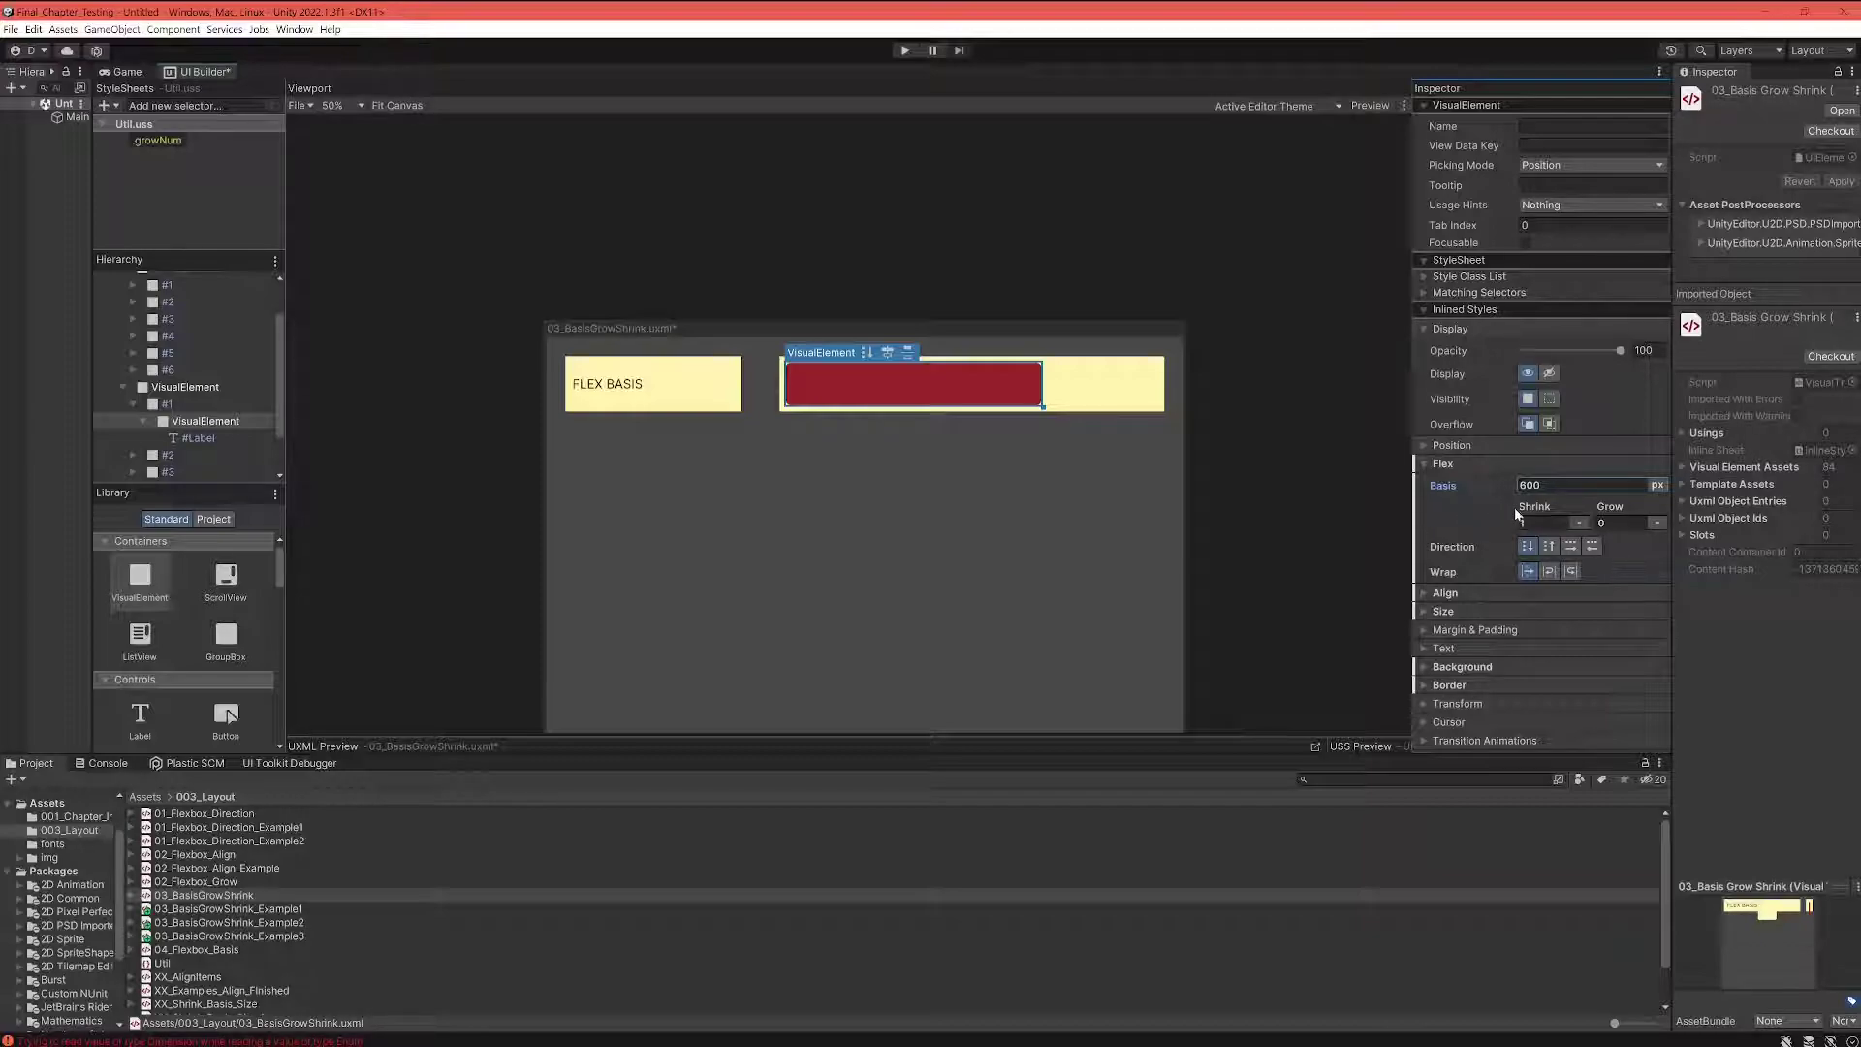
left_click(1657, 484)
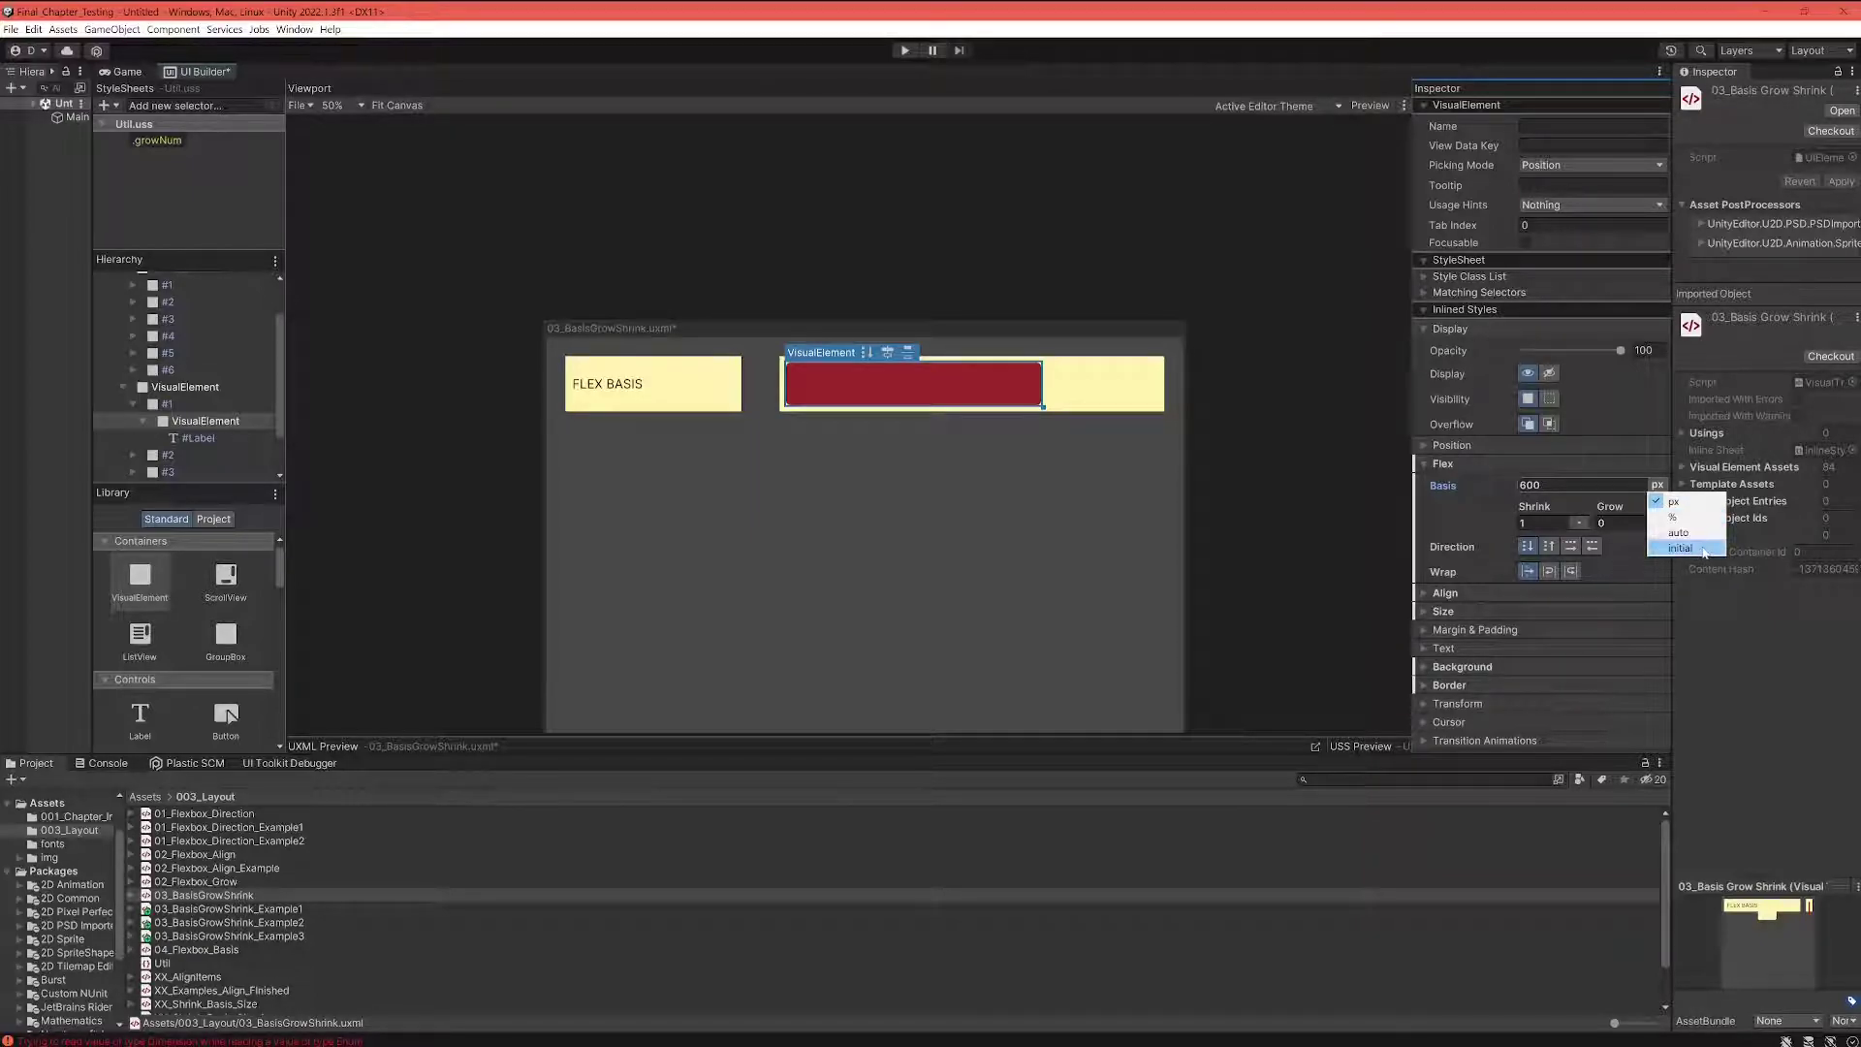
left_click(1577, 523)
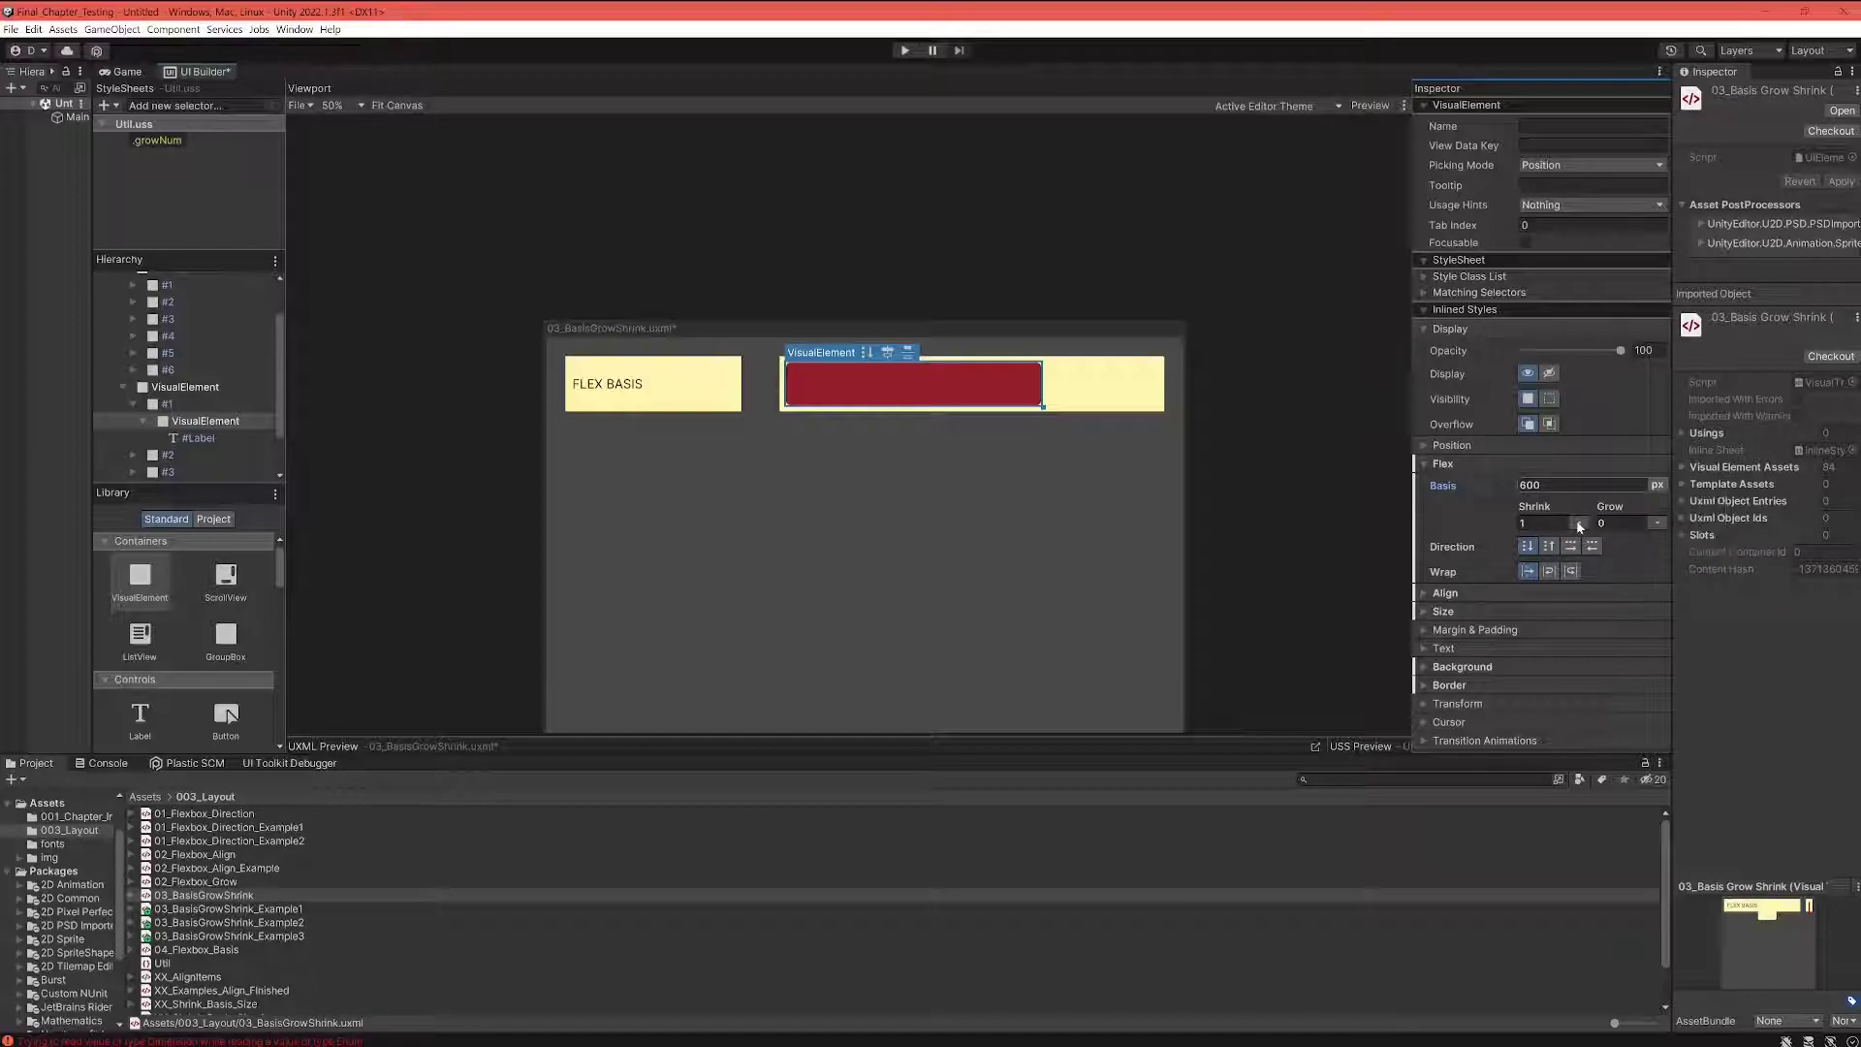
left_click(1579, 524)
left_click(1654, 523)
left_click(1656, 523)
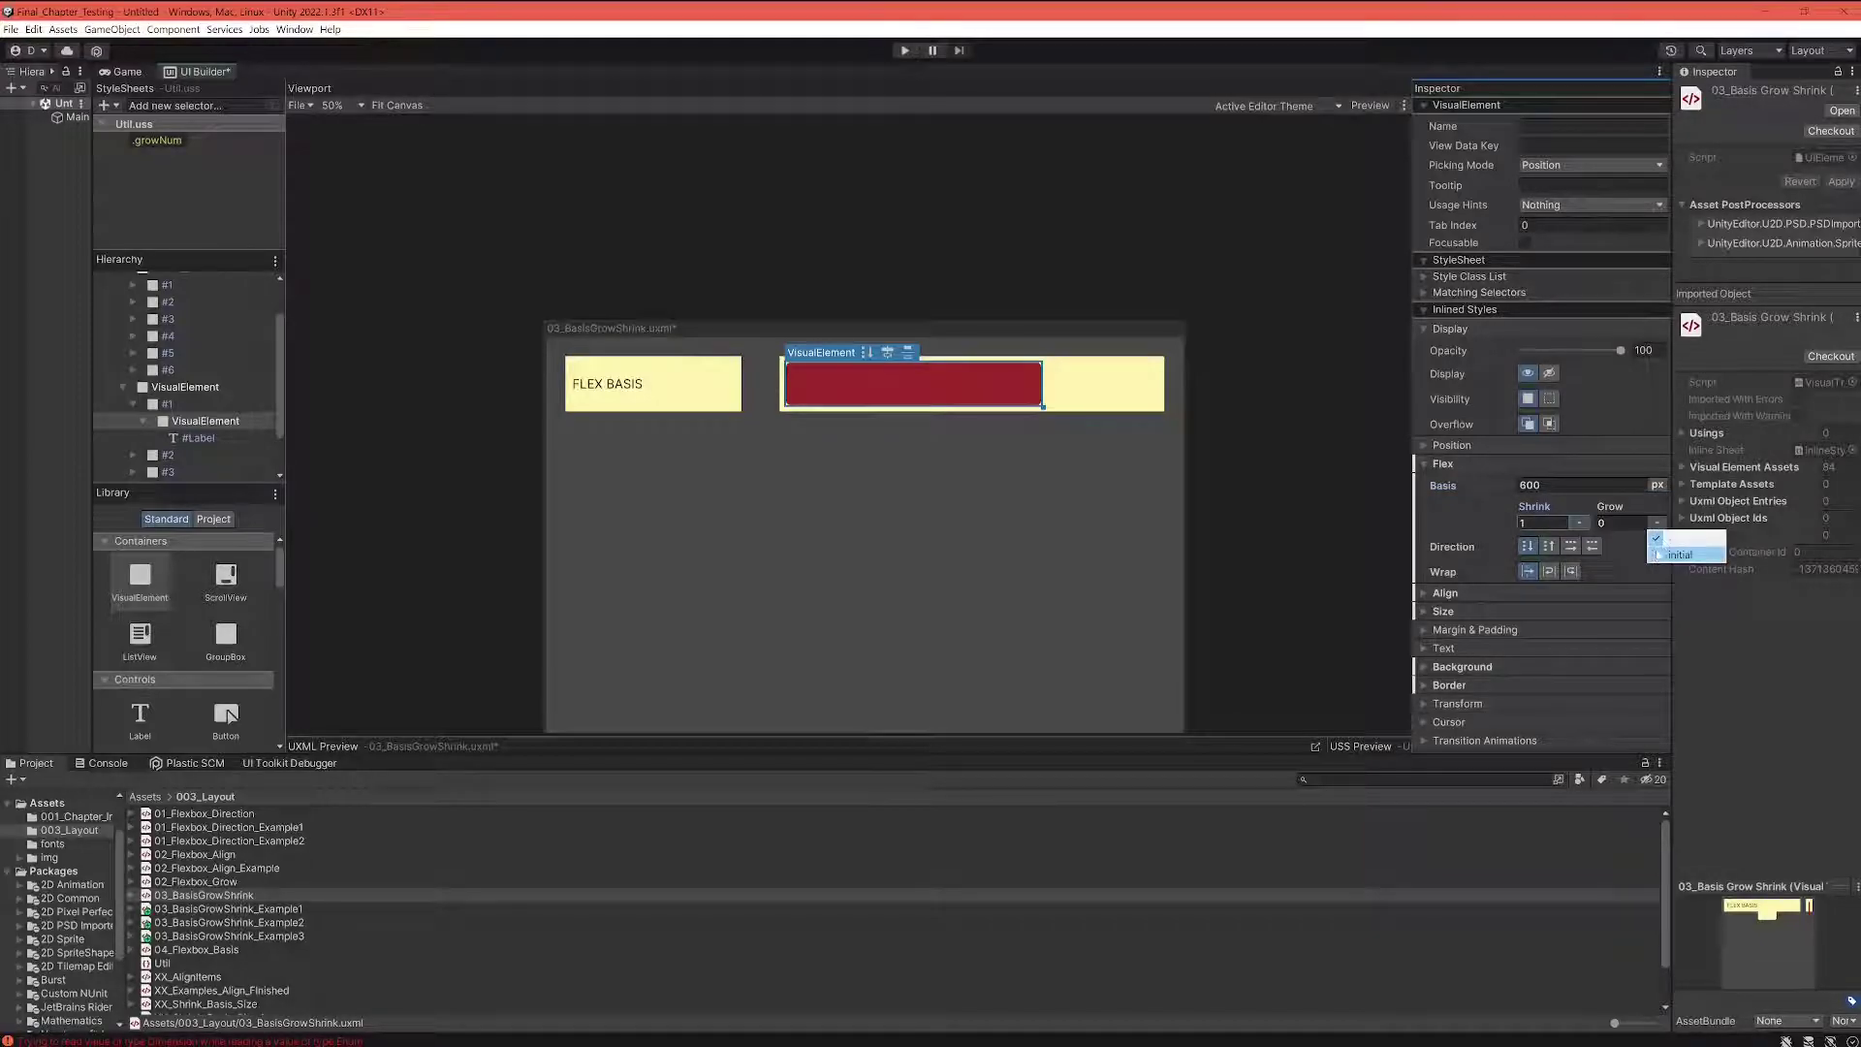
Switch the red element's flex basis to percent and set it to 50%
left_click(1659, 486)
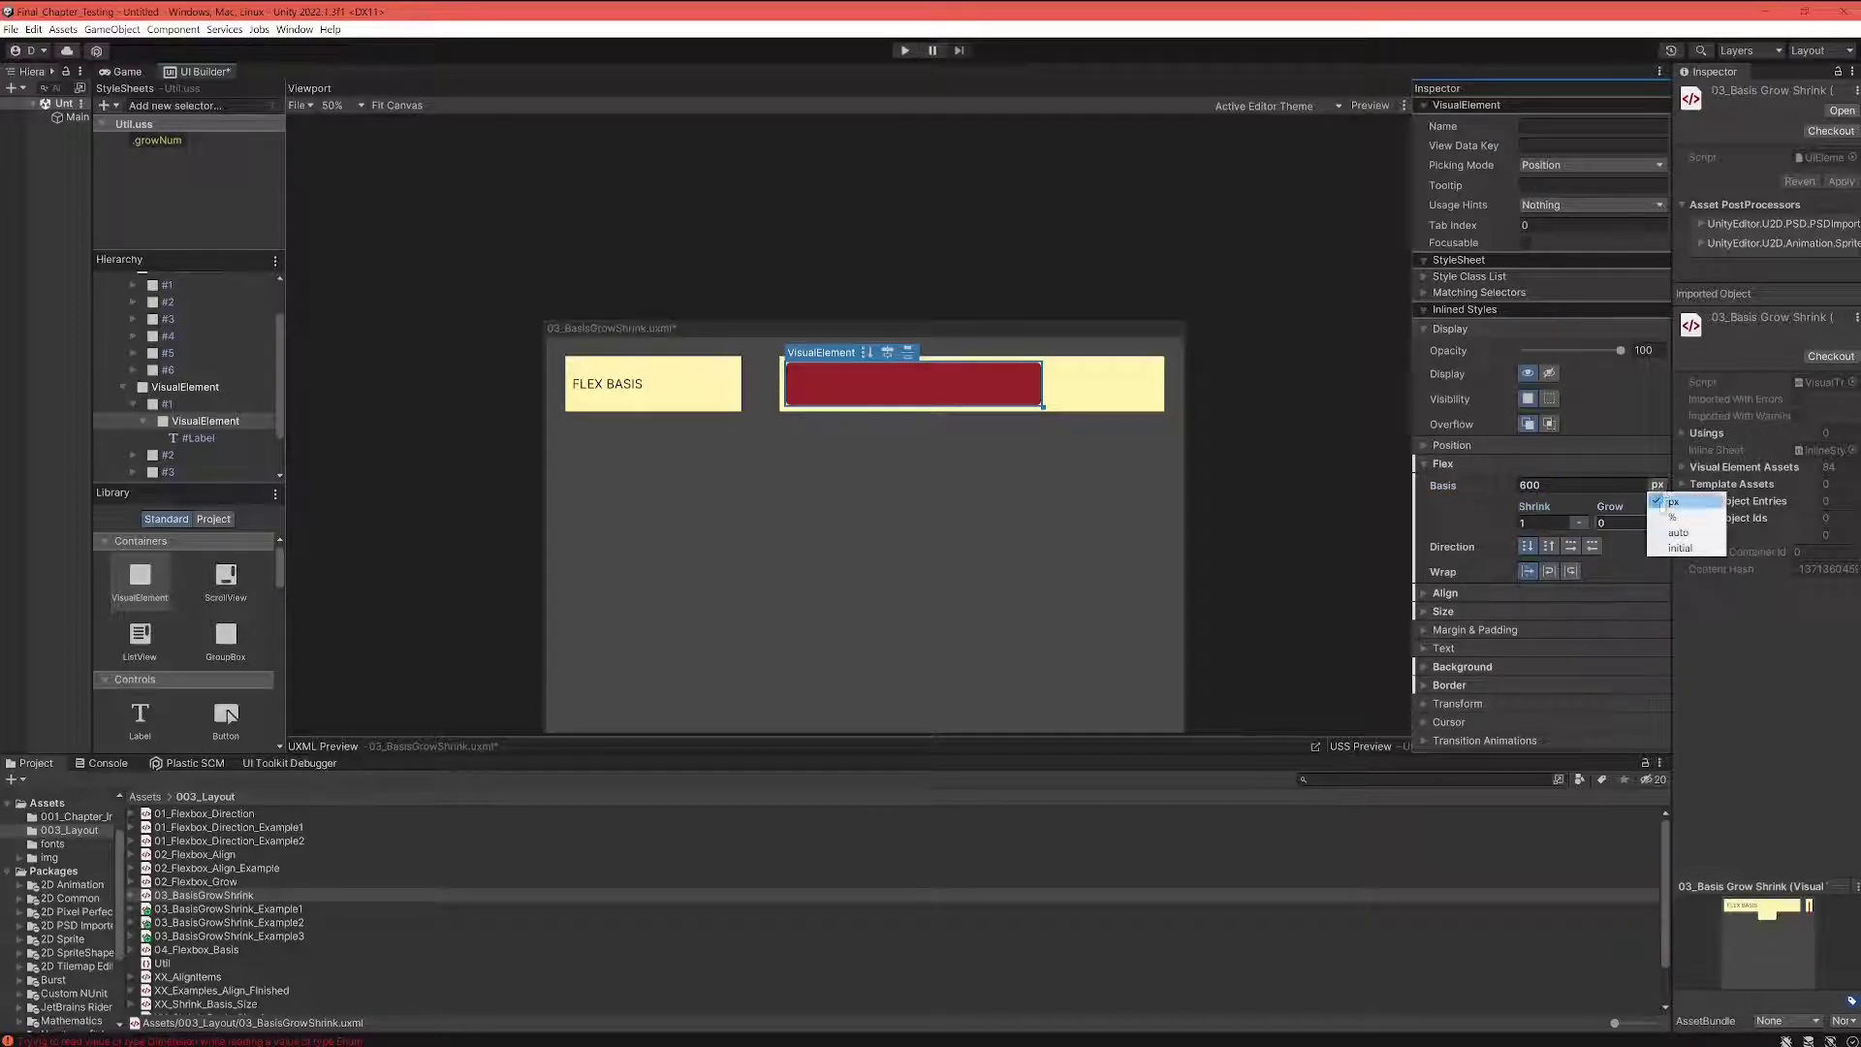
left_click(1668, 518)
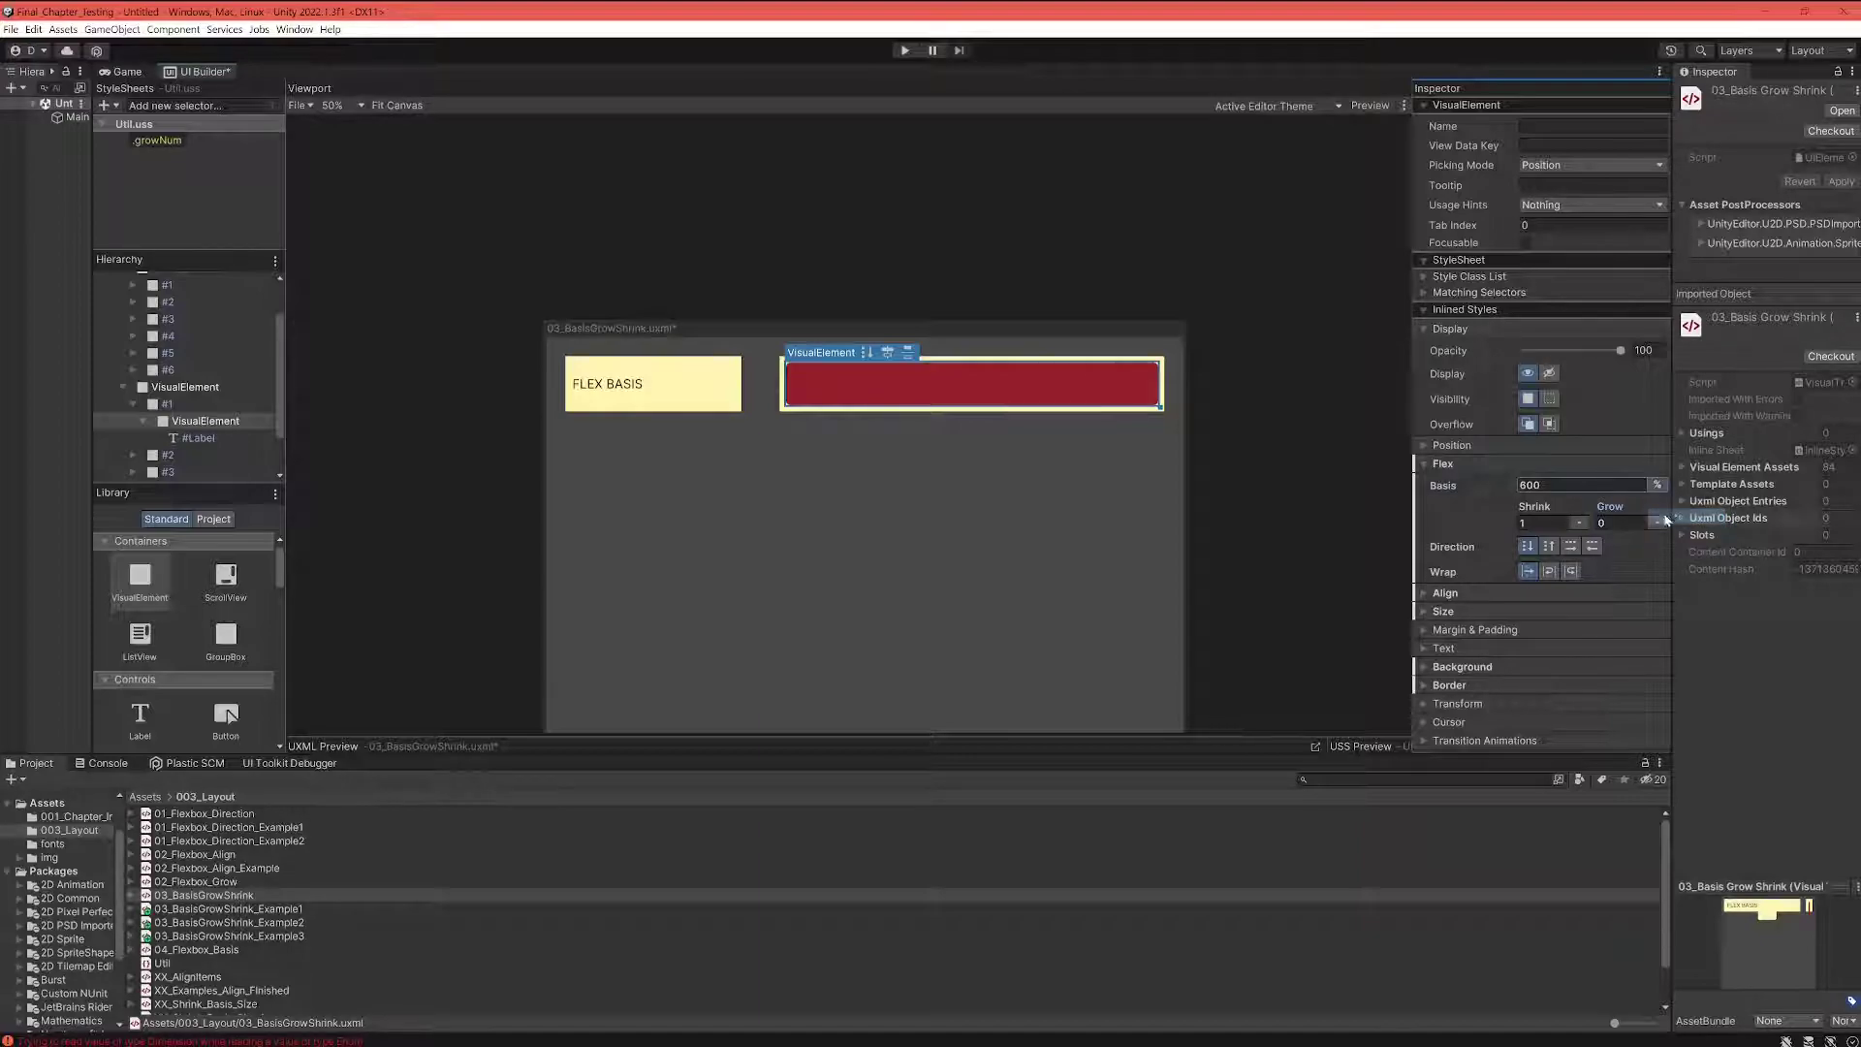
left_click(1565, 481)
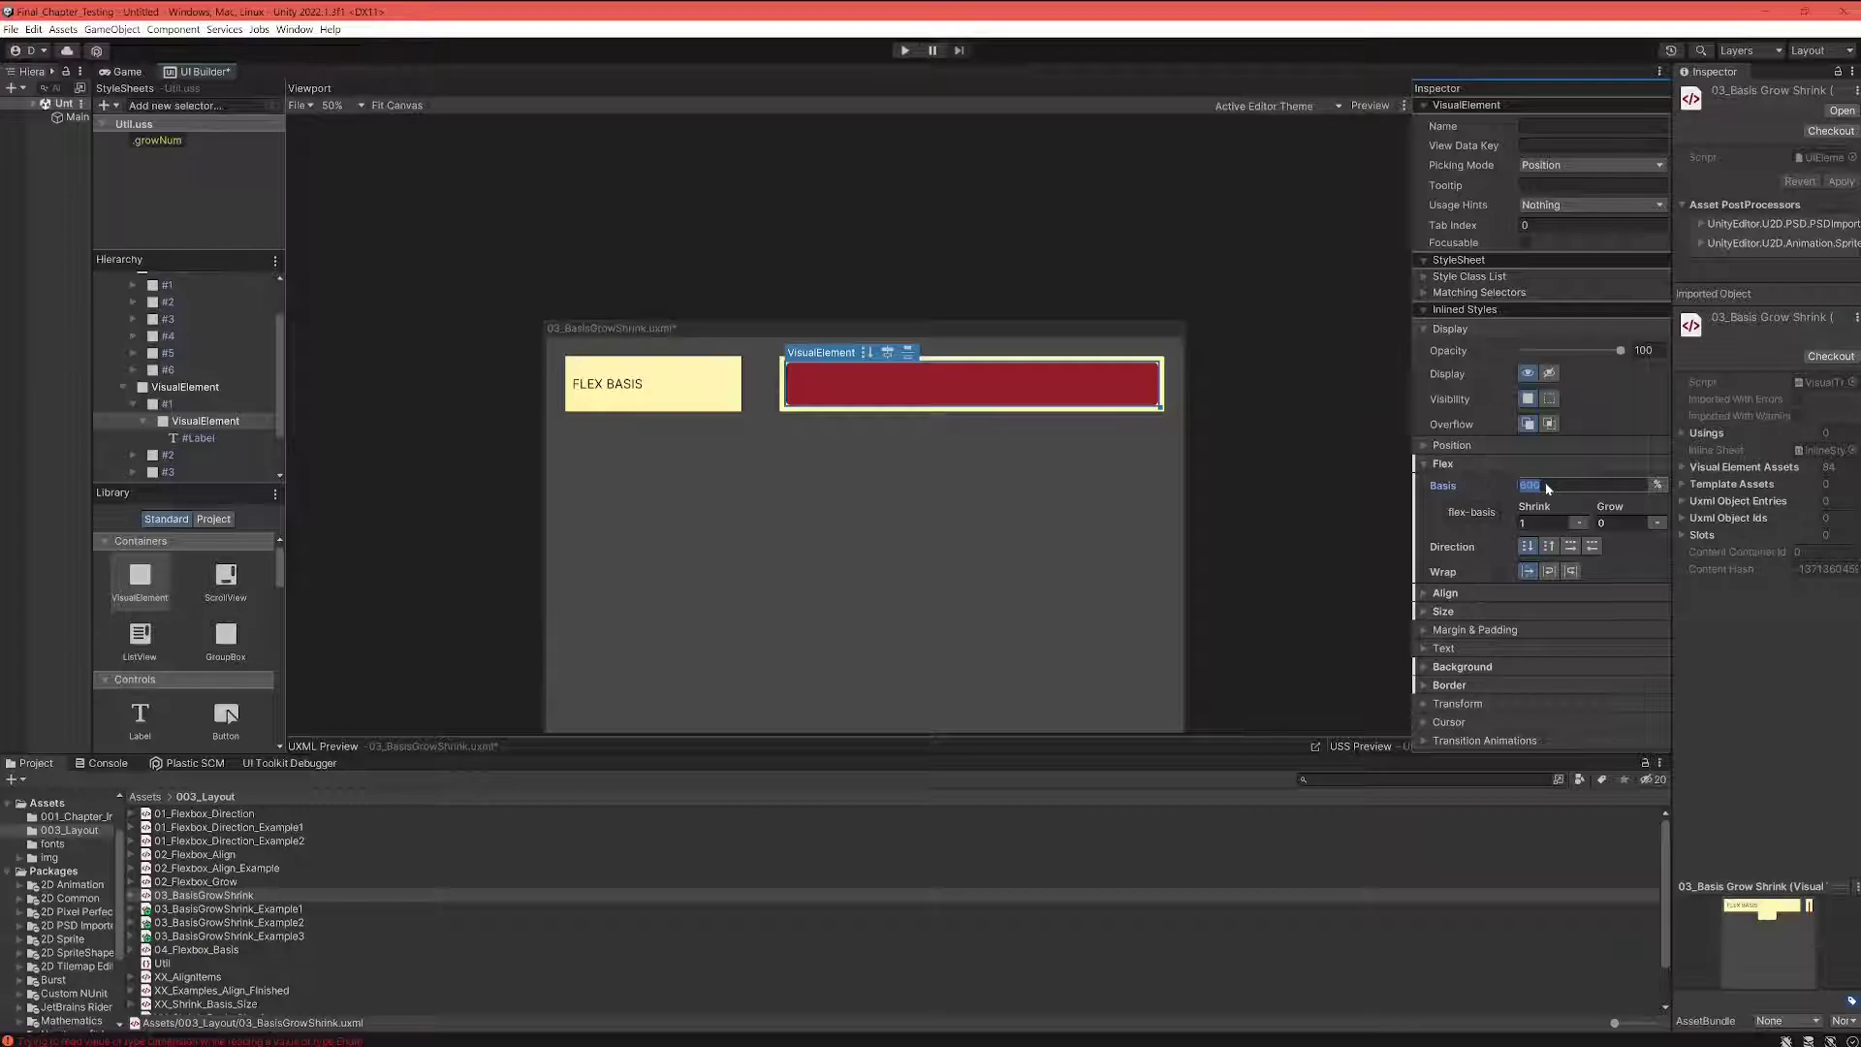
type("520")
key("BackSpace")
key("BackSpace")
type("0")
key("Return")
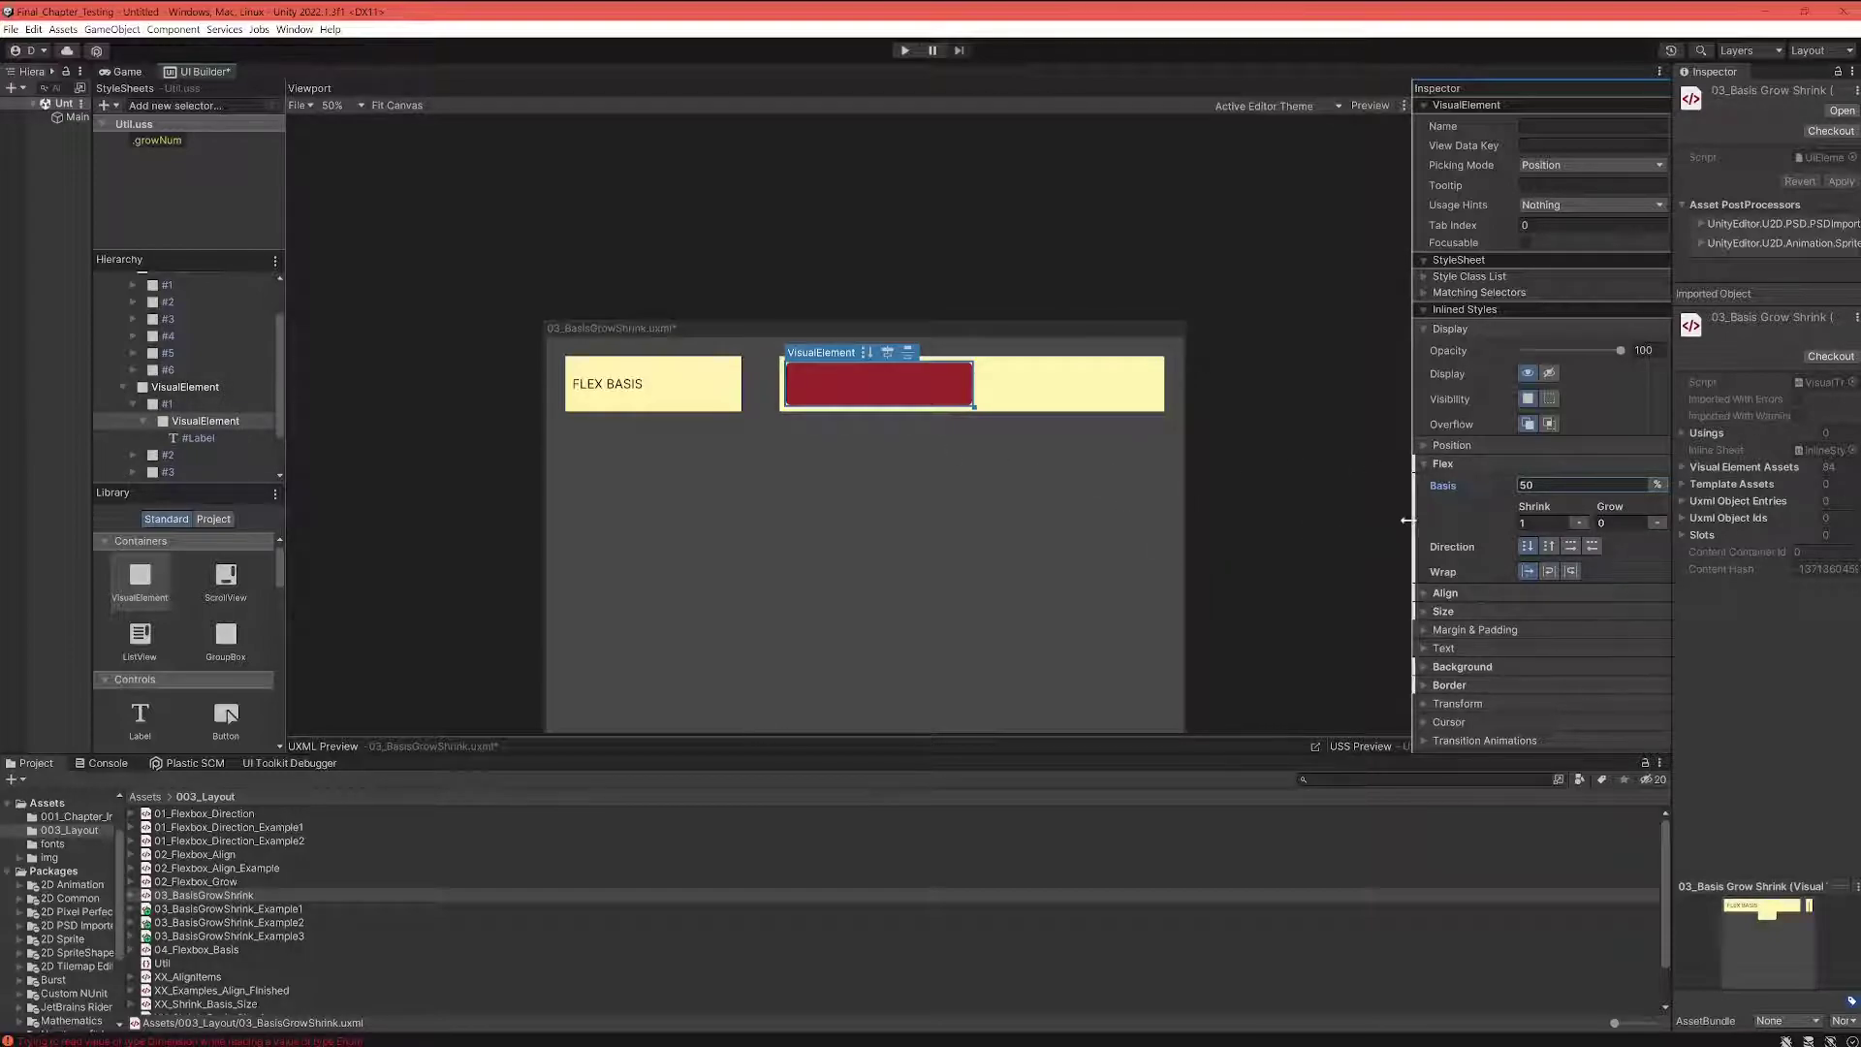
Duplicate the red element twice inside the yellow row
left_click(863, 384)
left_click(940, 402)
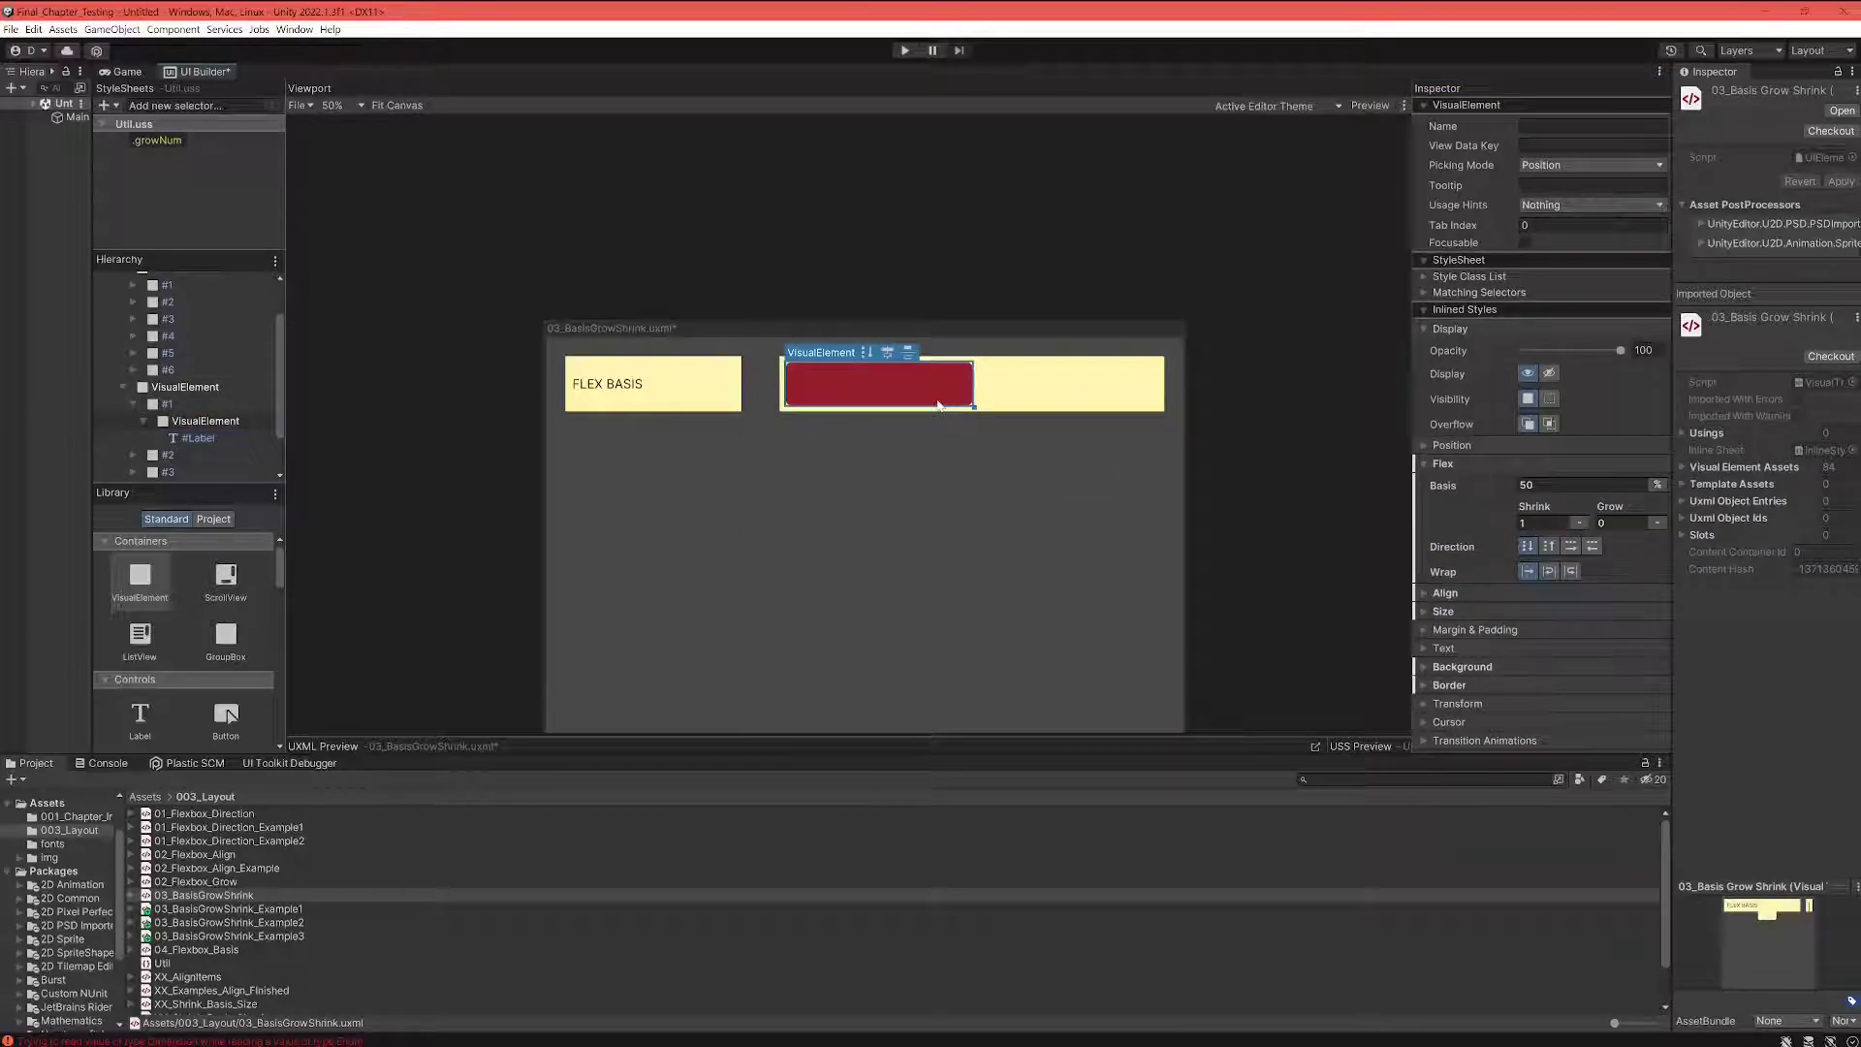
key("ctrl+d")
key("ctrl+d")
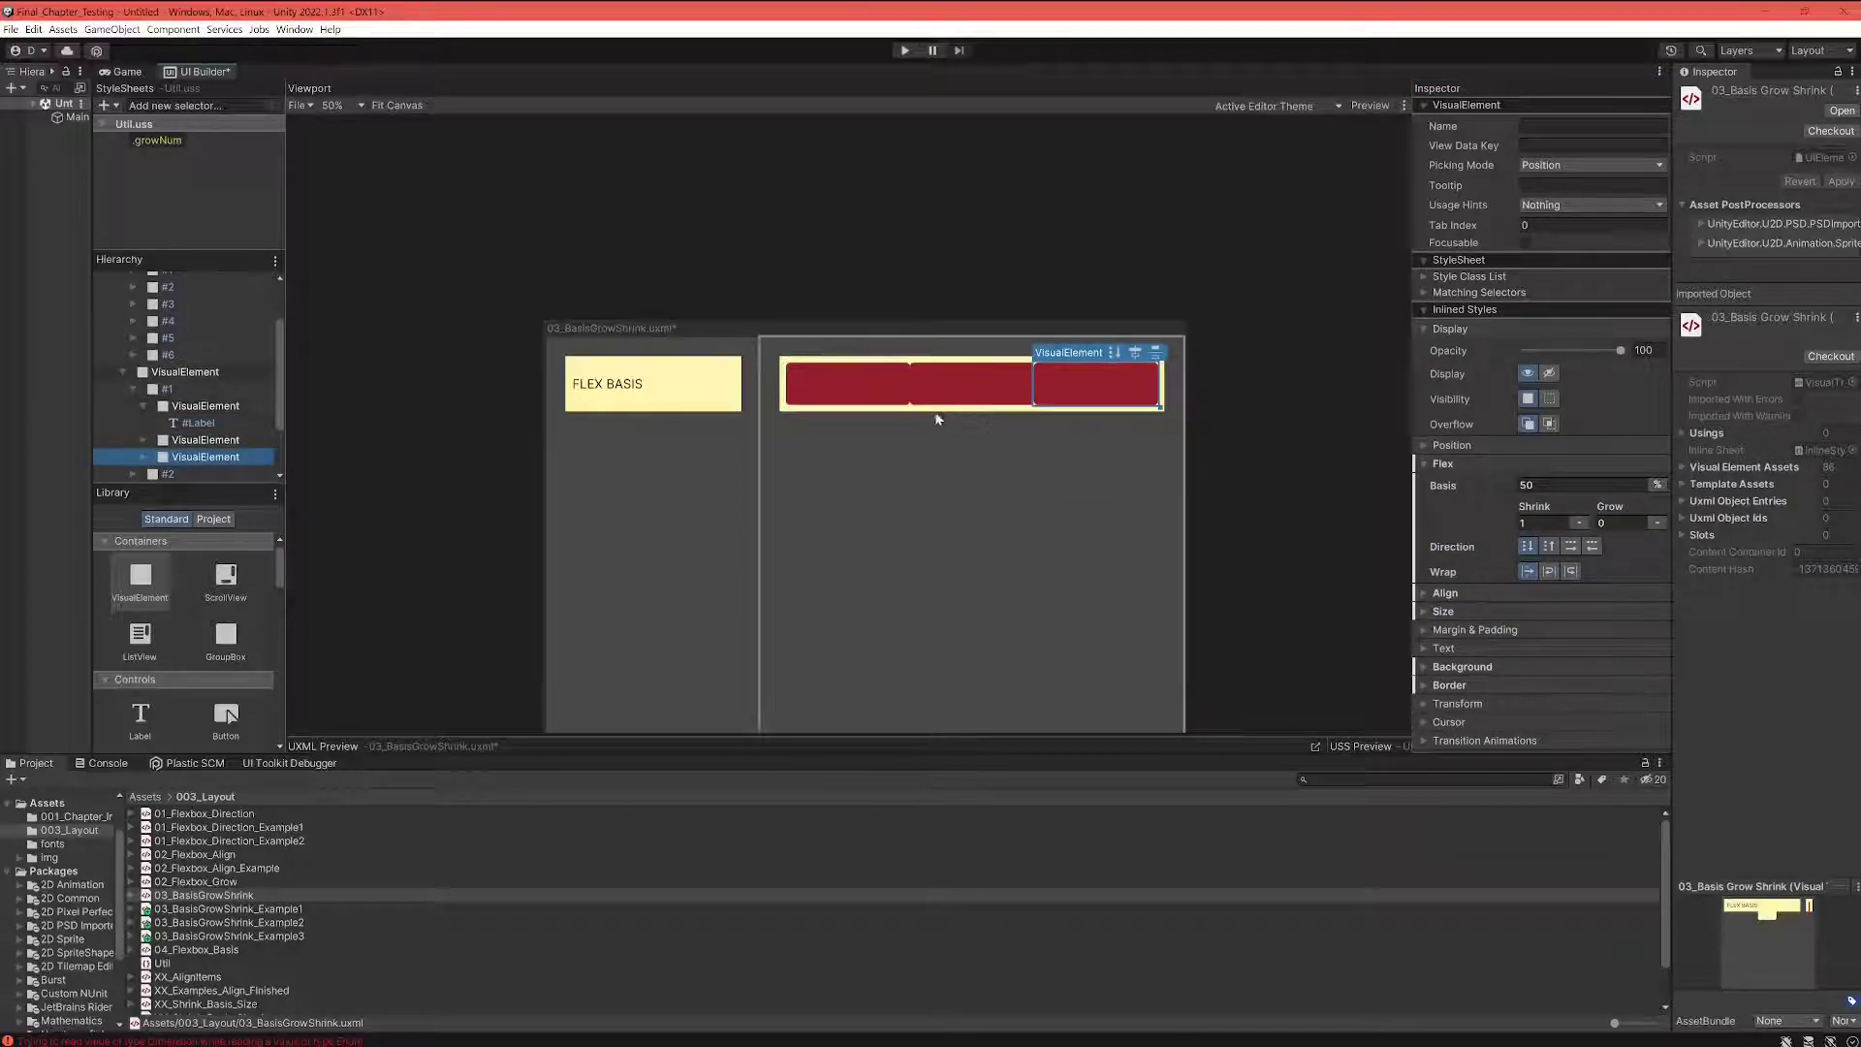
Examine the flex basis, shrink and grow settings of each of the three red elements in the yellow row
left_click(976, 389)
left_click(1021, 397)
left_click(1088, 386)
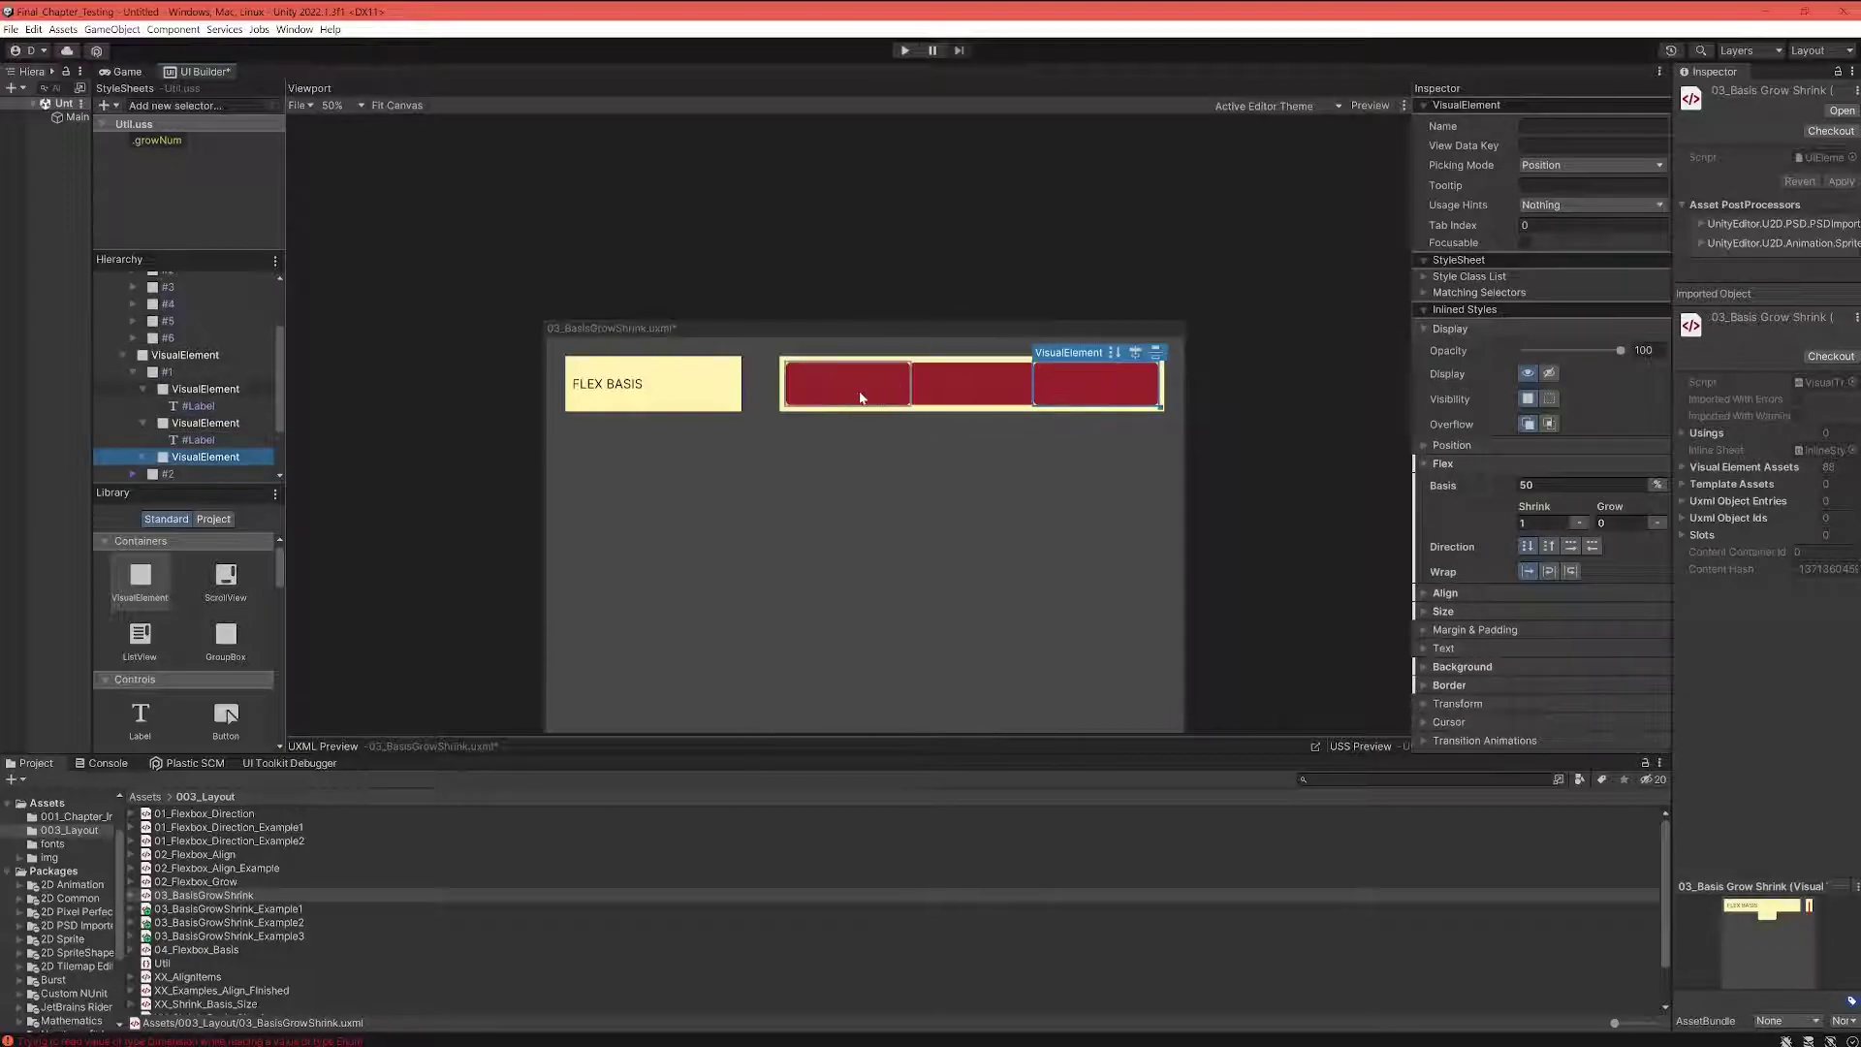
left_click(859, 391)
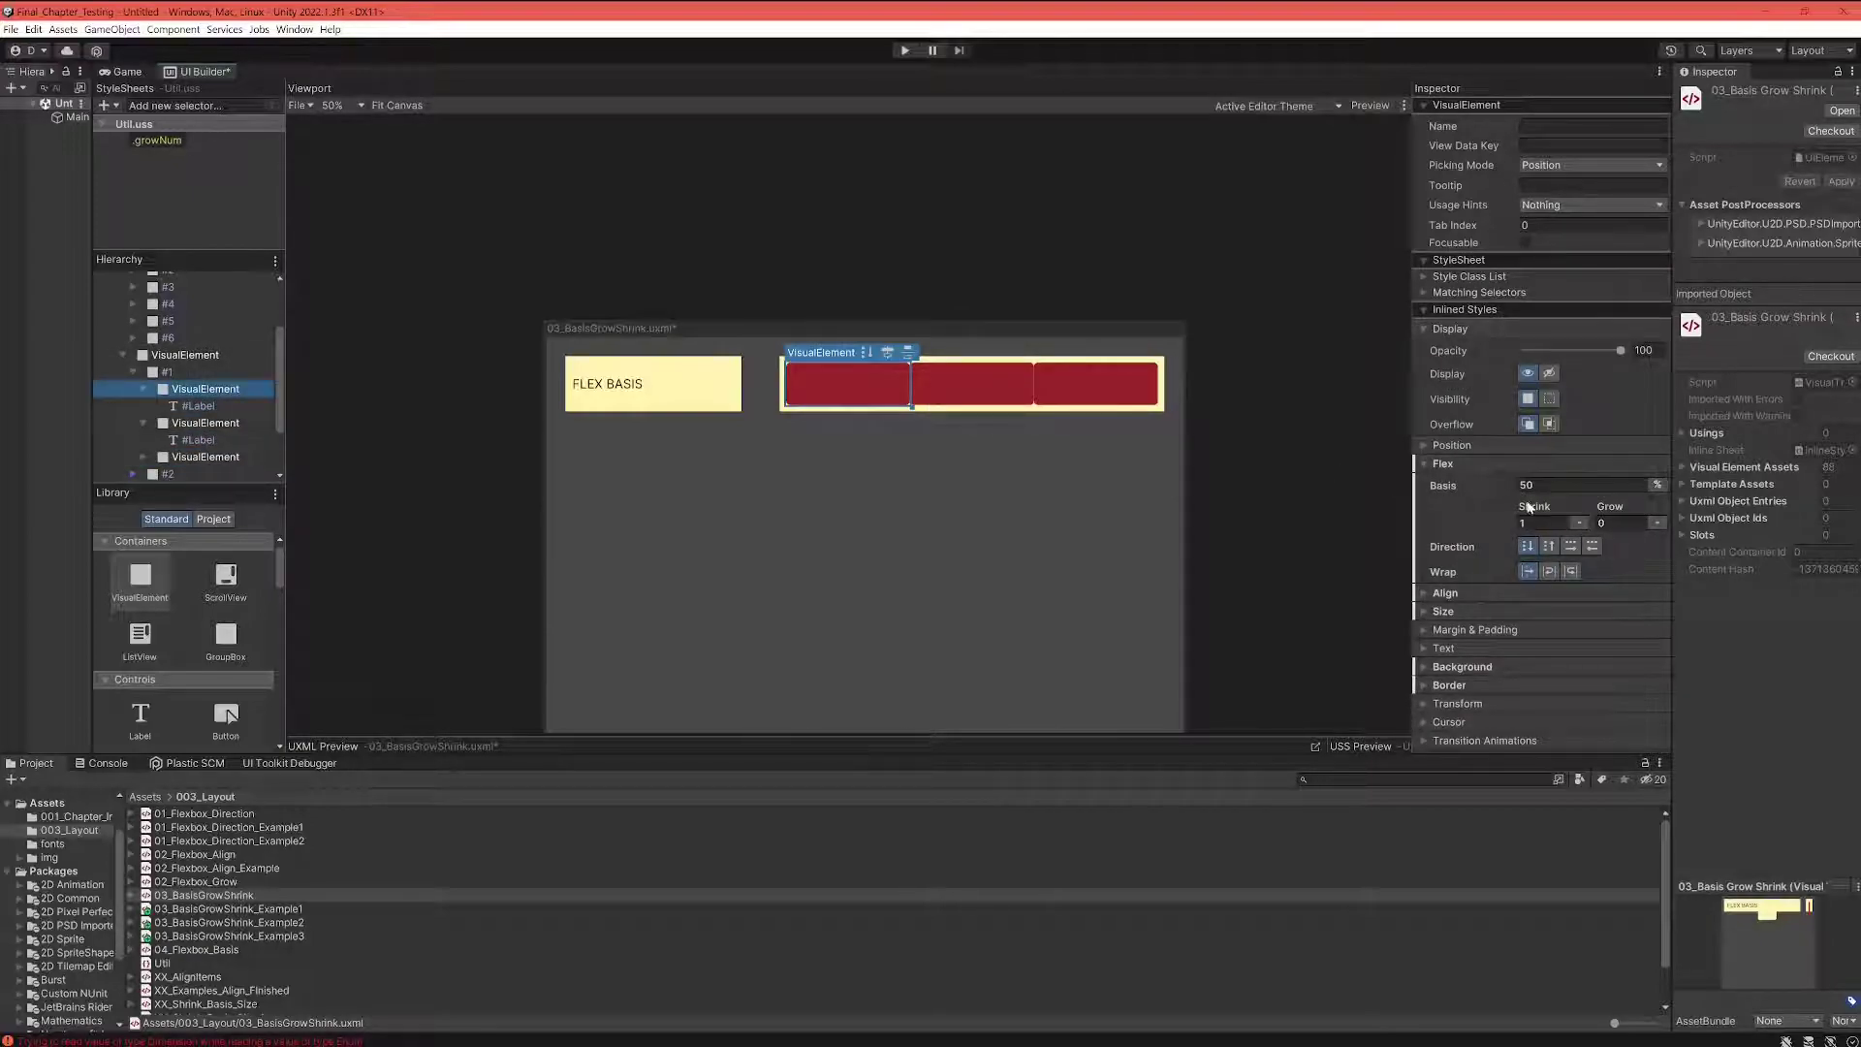
left_click(972, 390)
left_click(1095, 388)
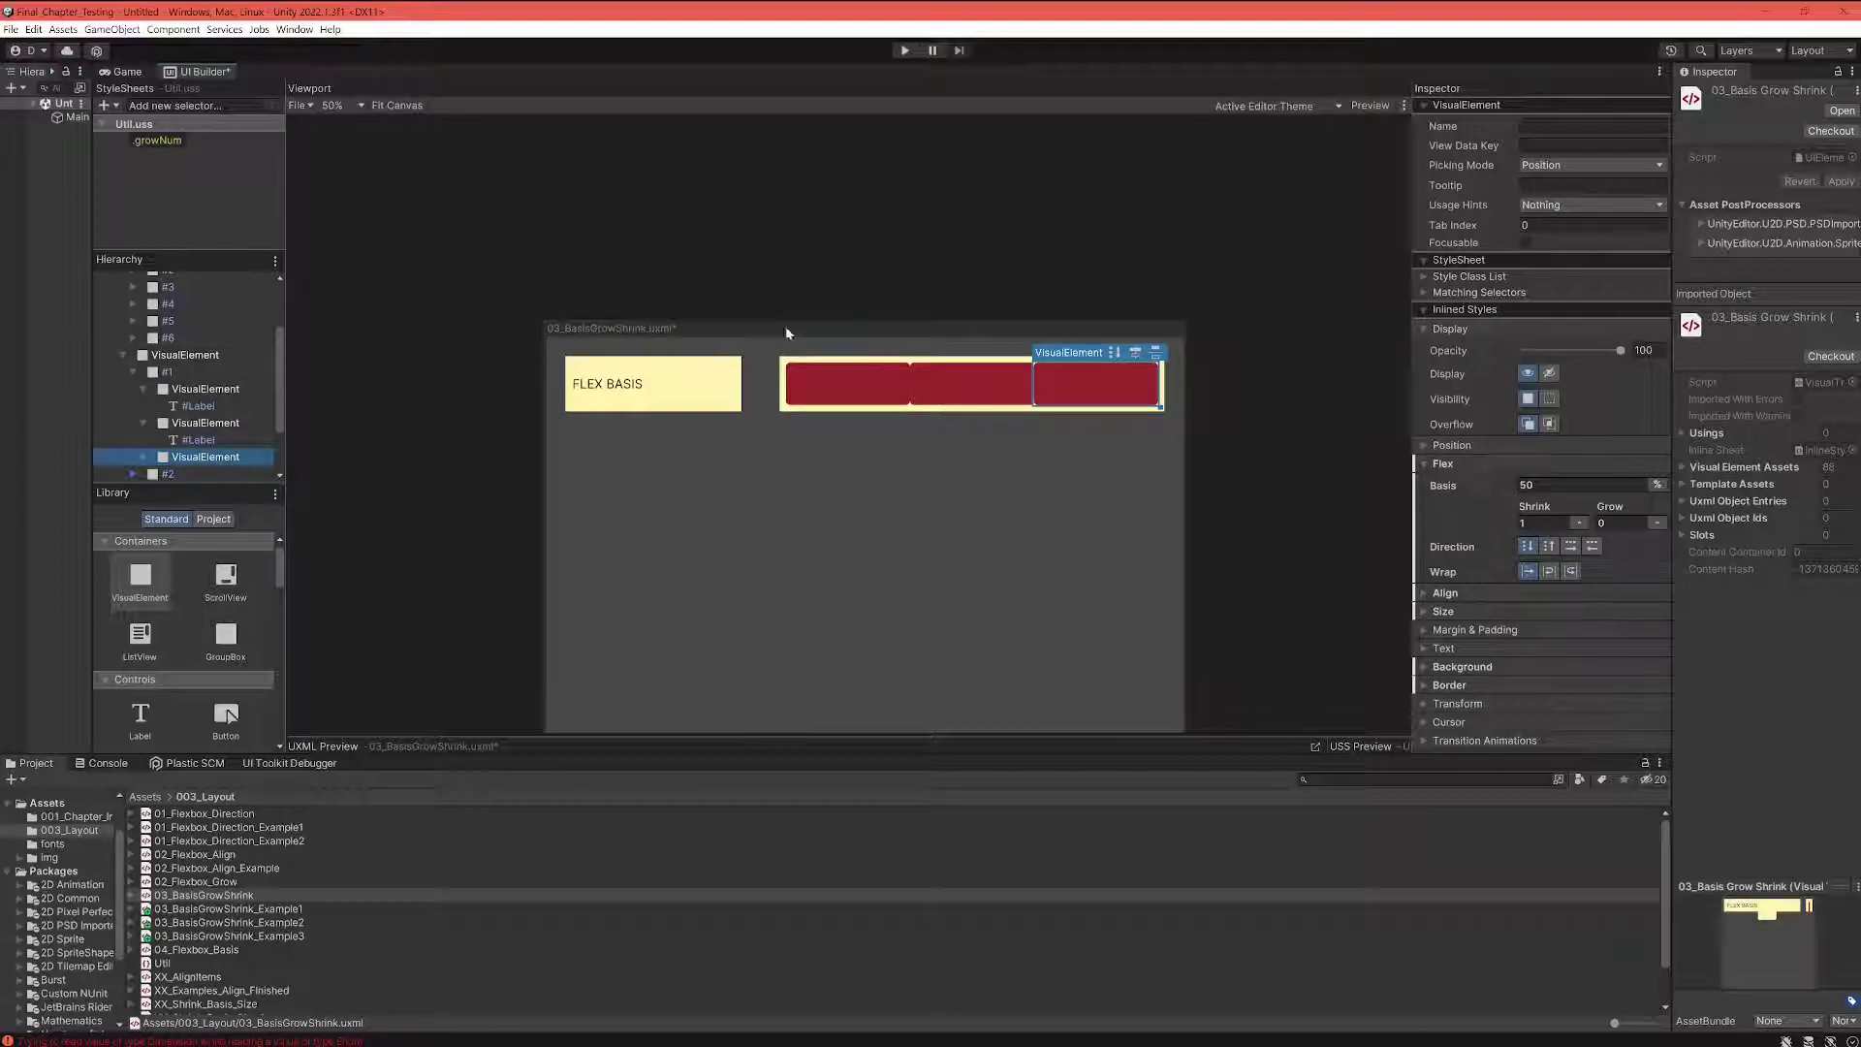
left_click(960, 386)
left_click(845, 386)
left_click(969, 385)
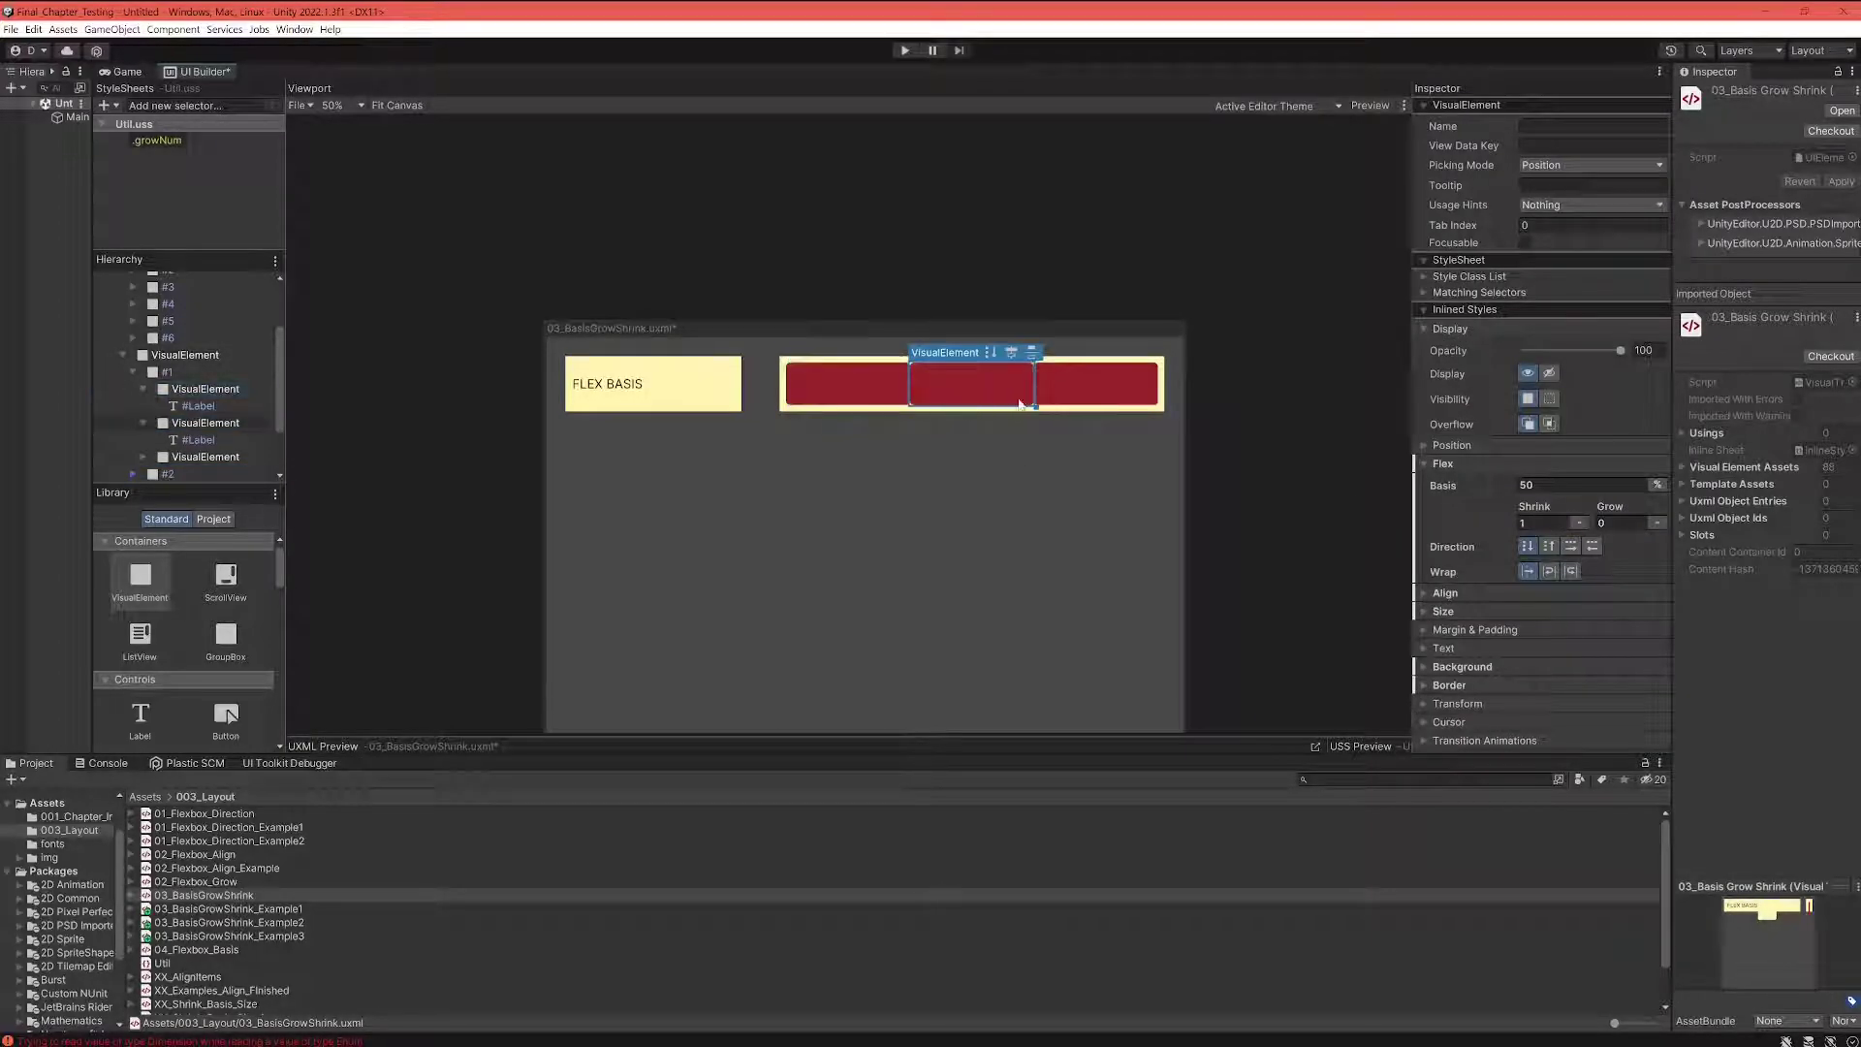
left_click(1093, 398)
left_click(965, 400)
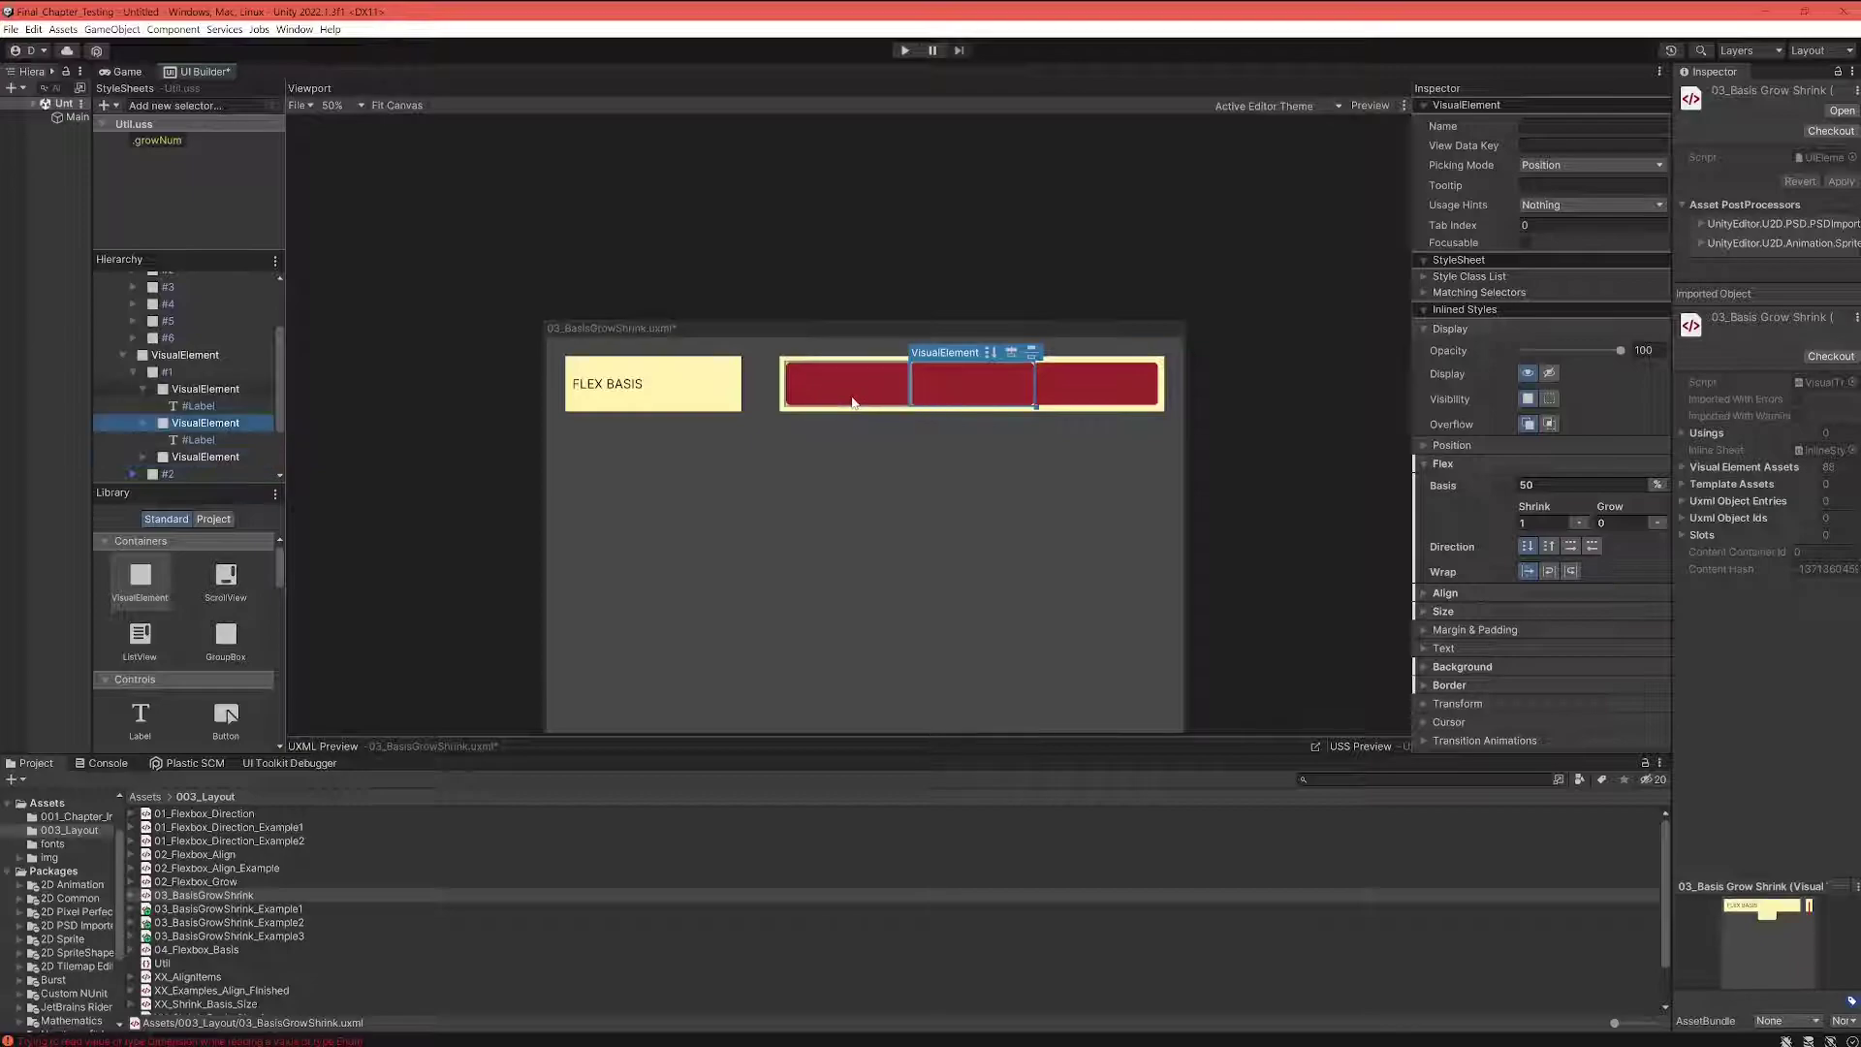
left_click(855, 400)
left_click(964, 398)
left_click(1095, 387)
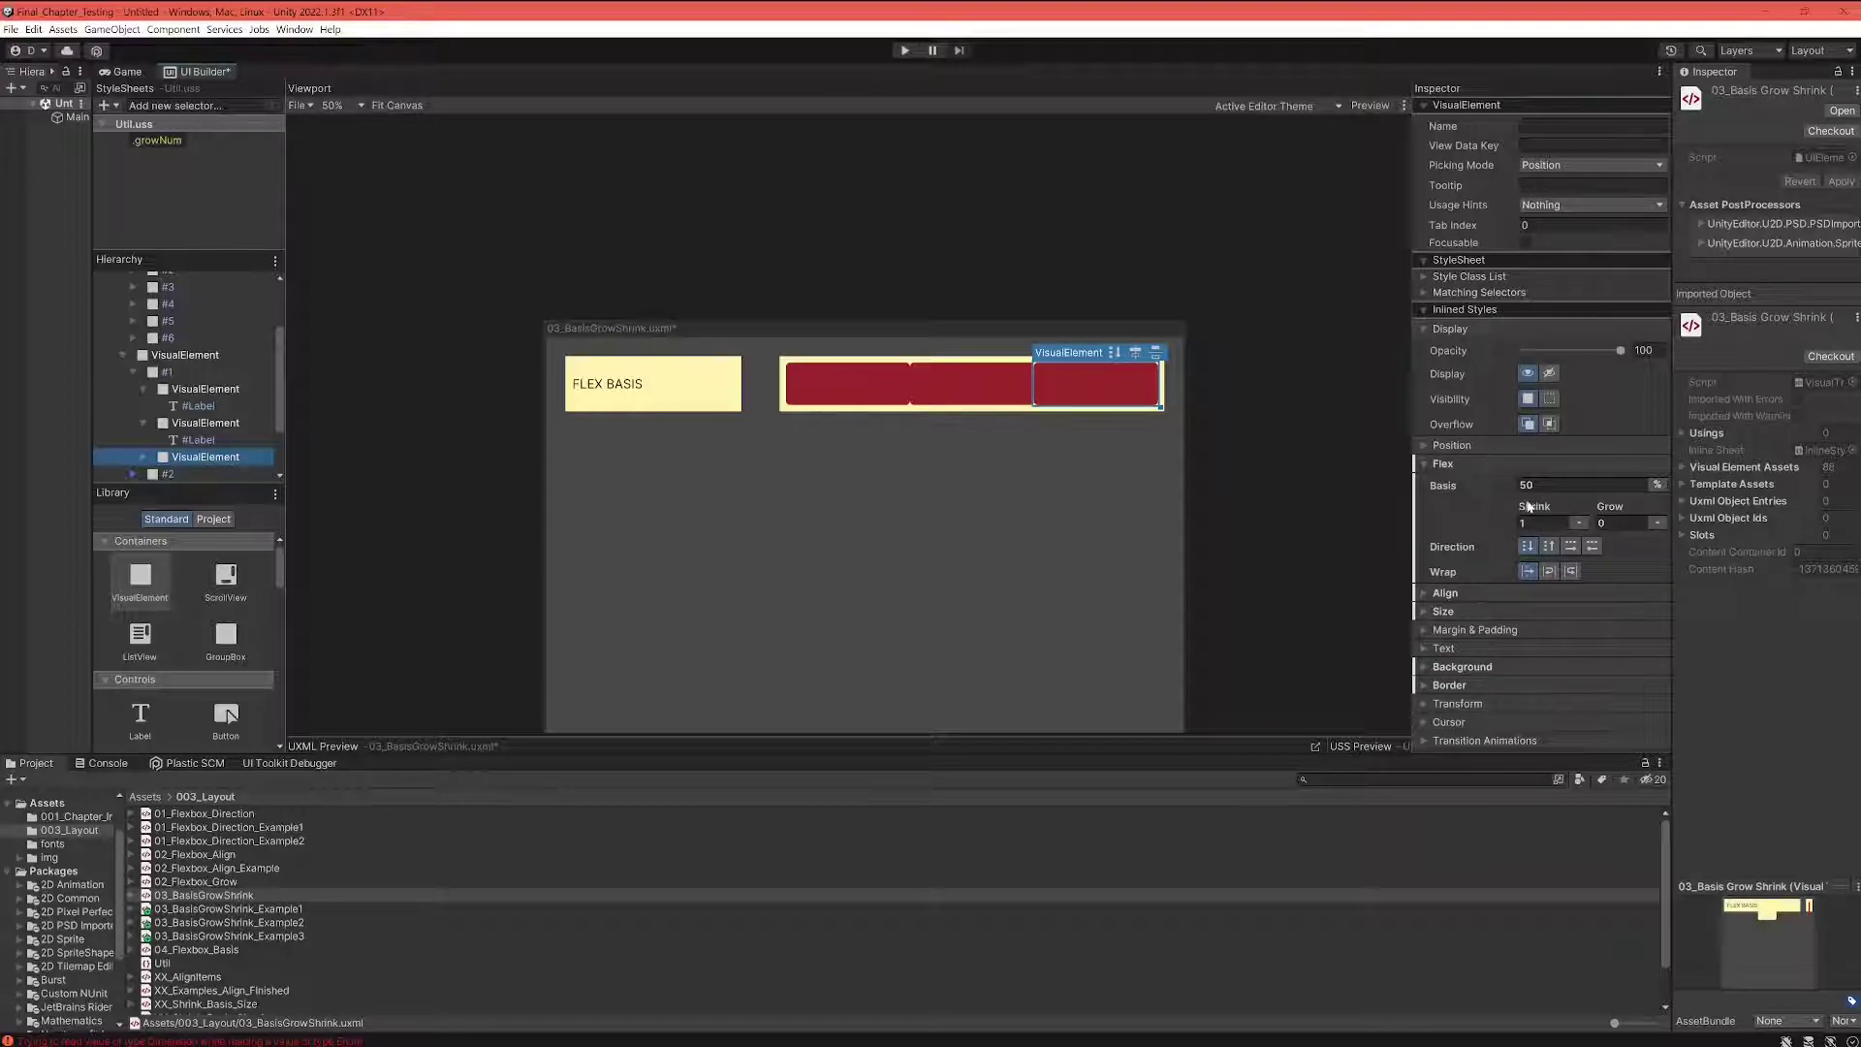
Delete the two duplicated red elements, keeping only the original in the yellow row
left_click(1101, 405)
key("Delete")
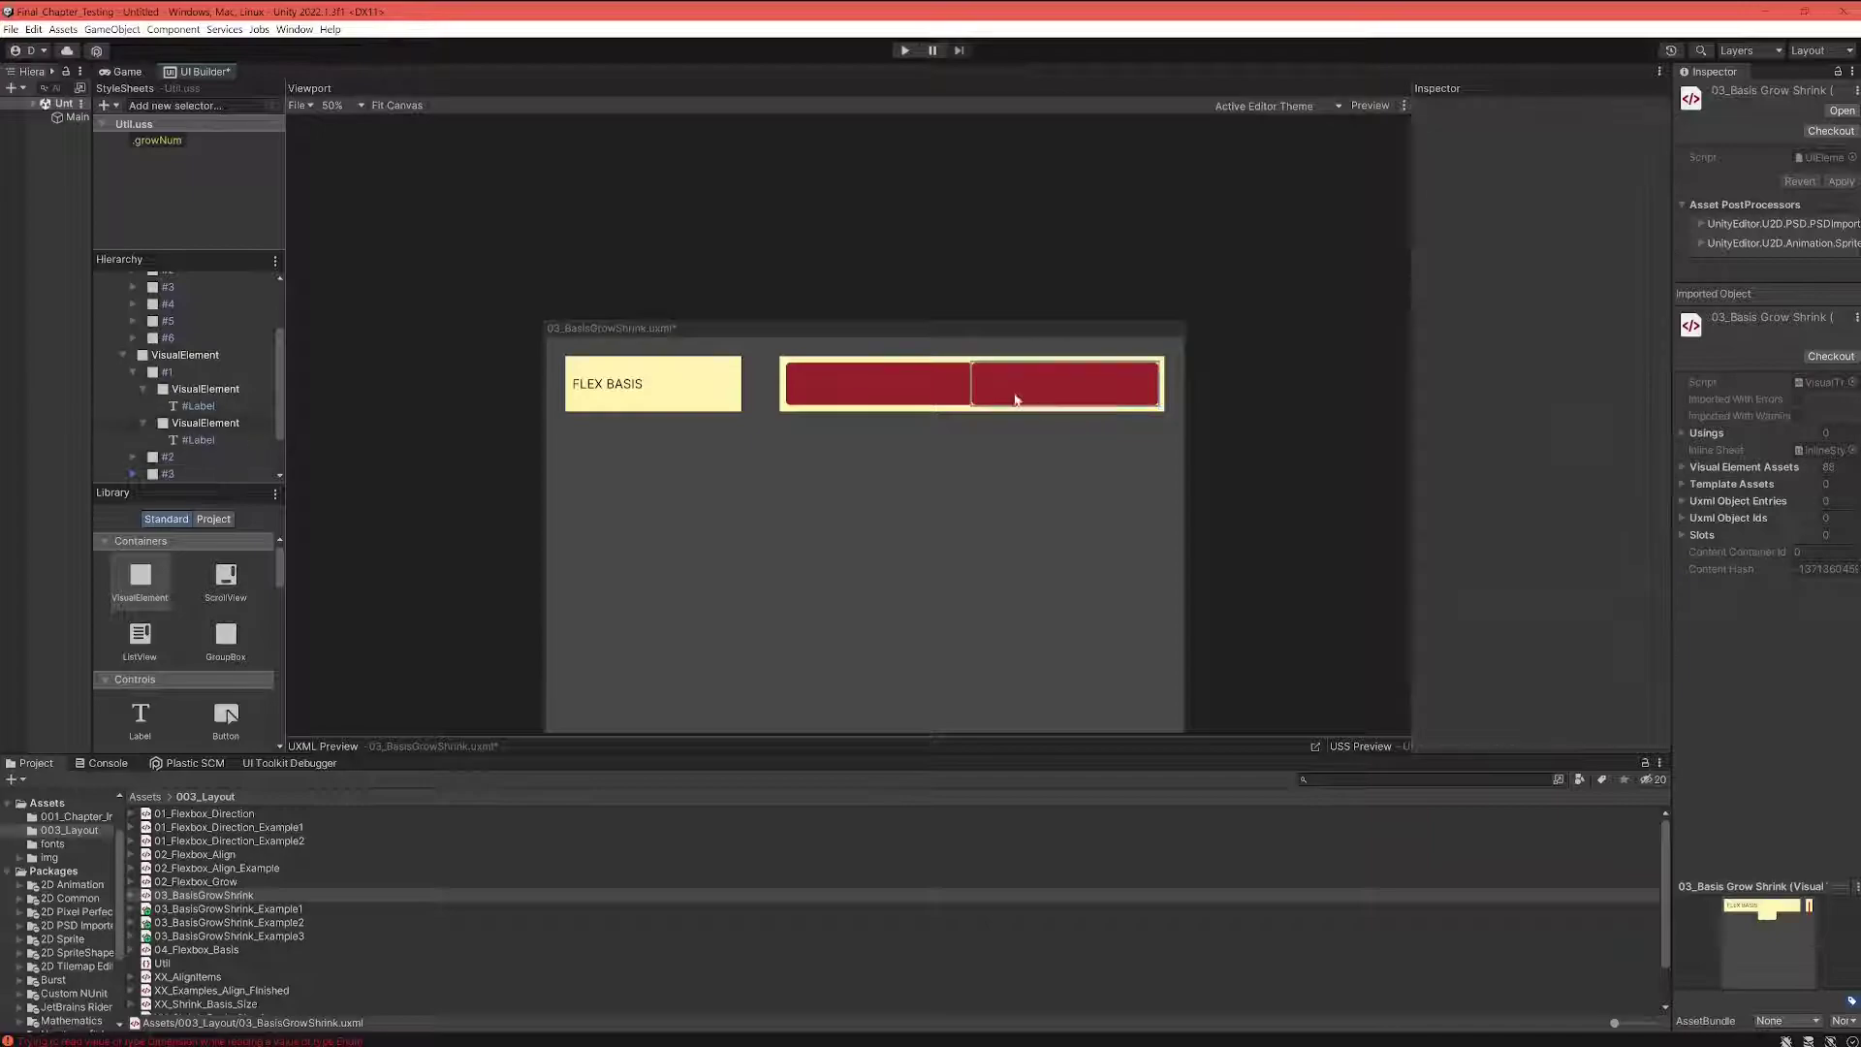
left_click(1013, 400)
key("Delete")
Set the remaining red element's flex basis to auto
left_click(938, 389)
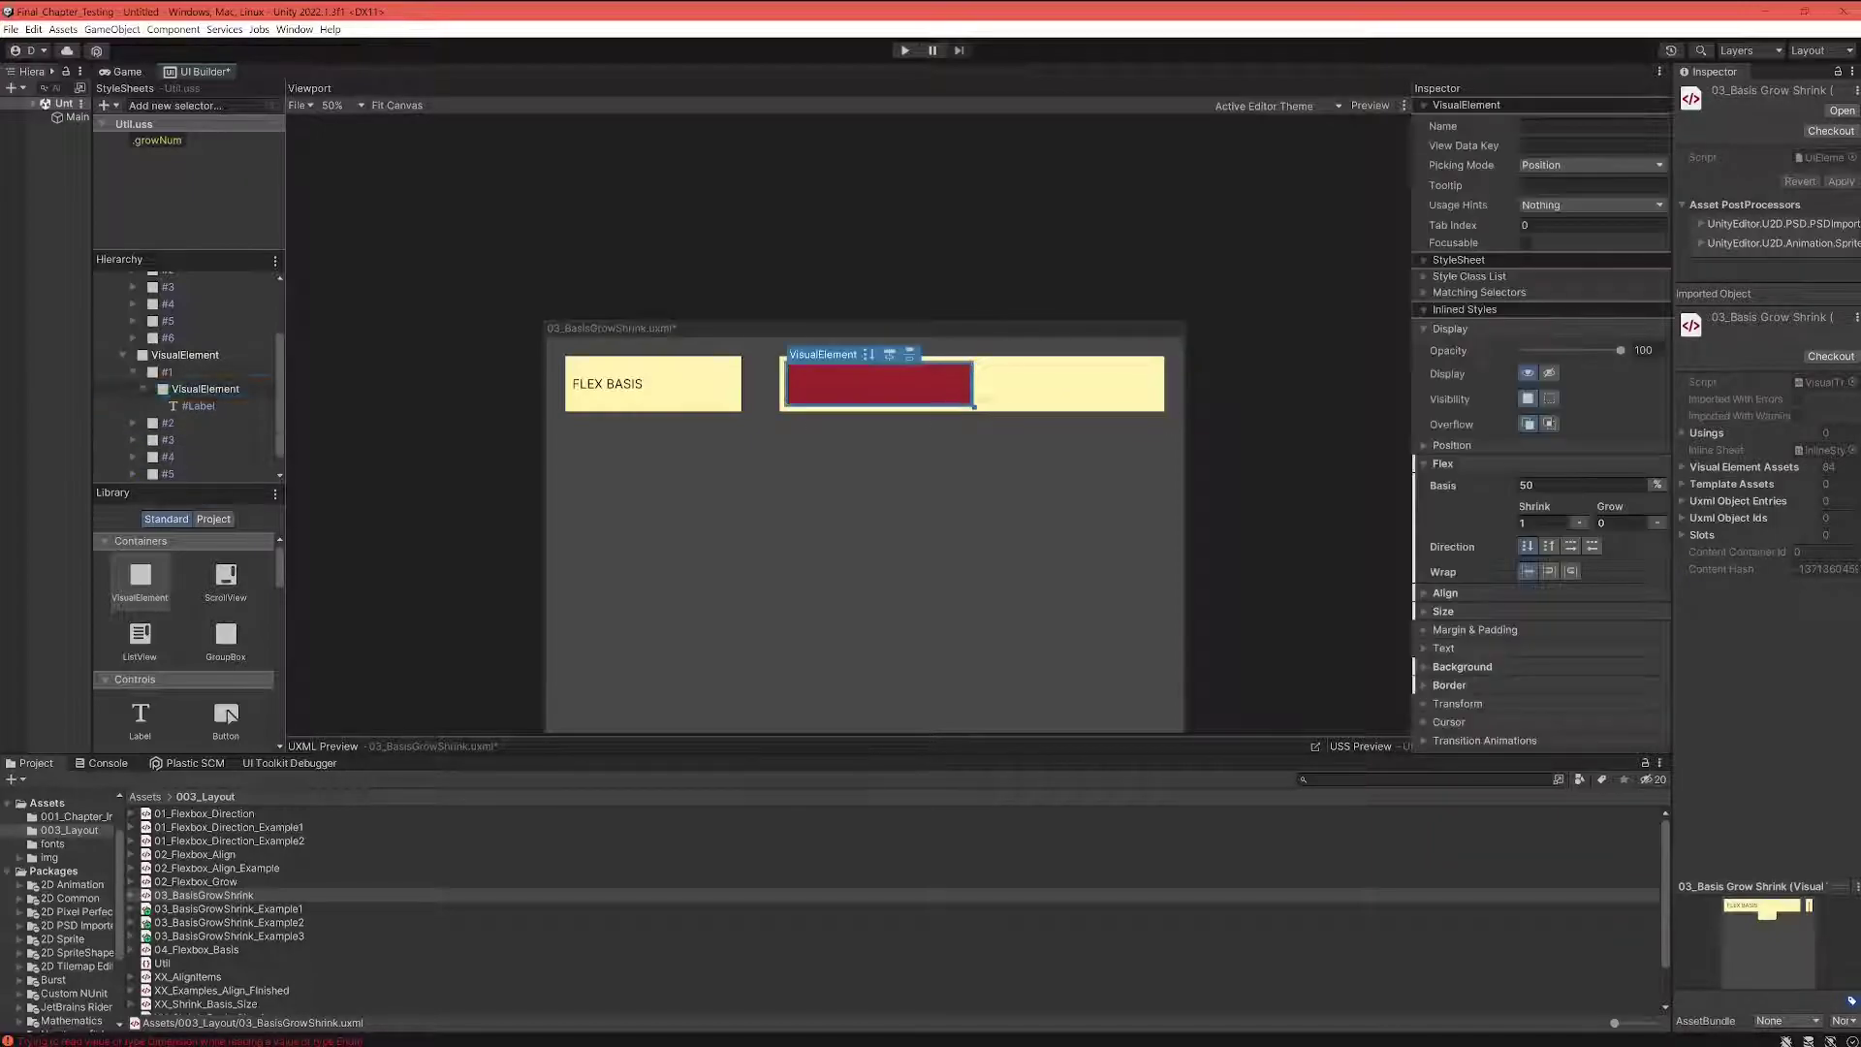
left_click(1657, 484)
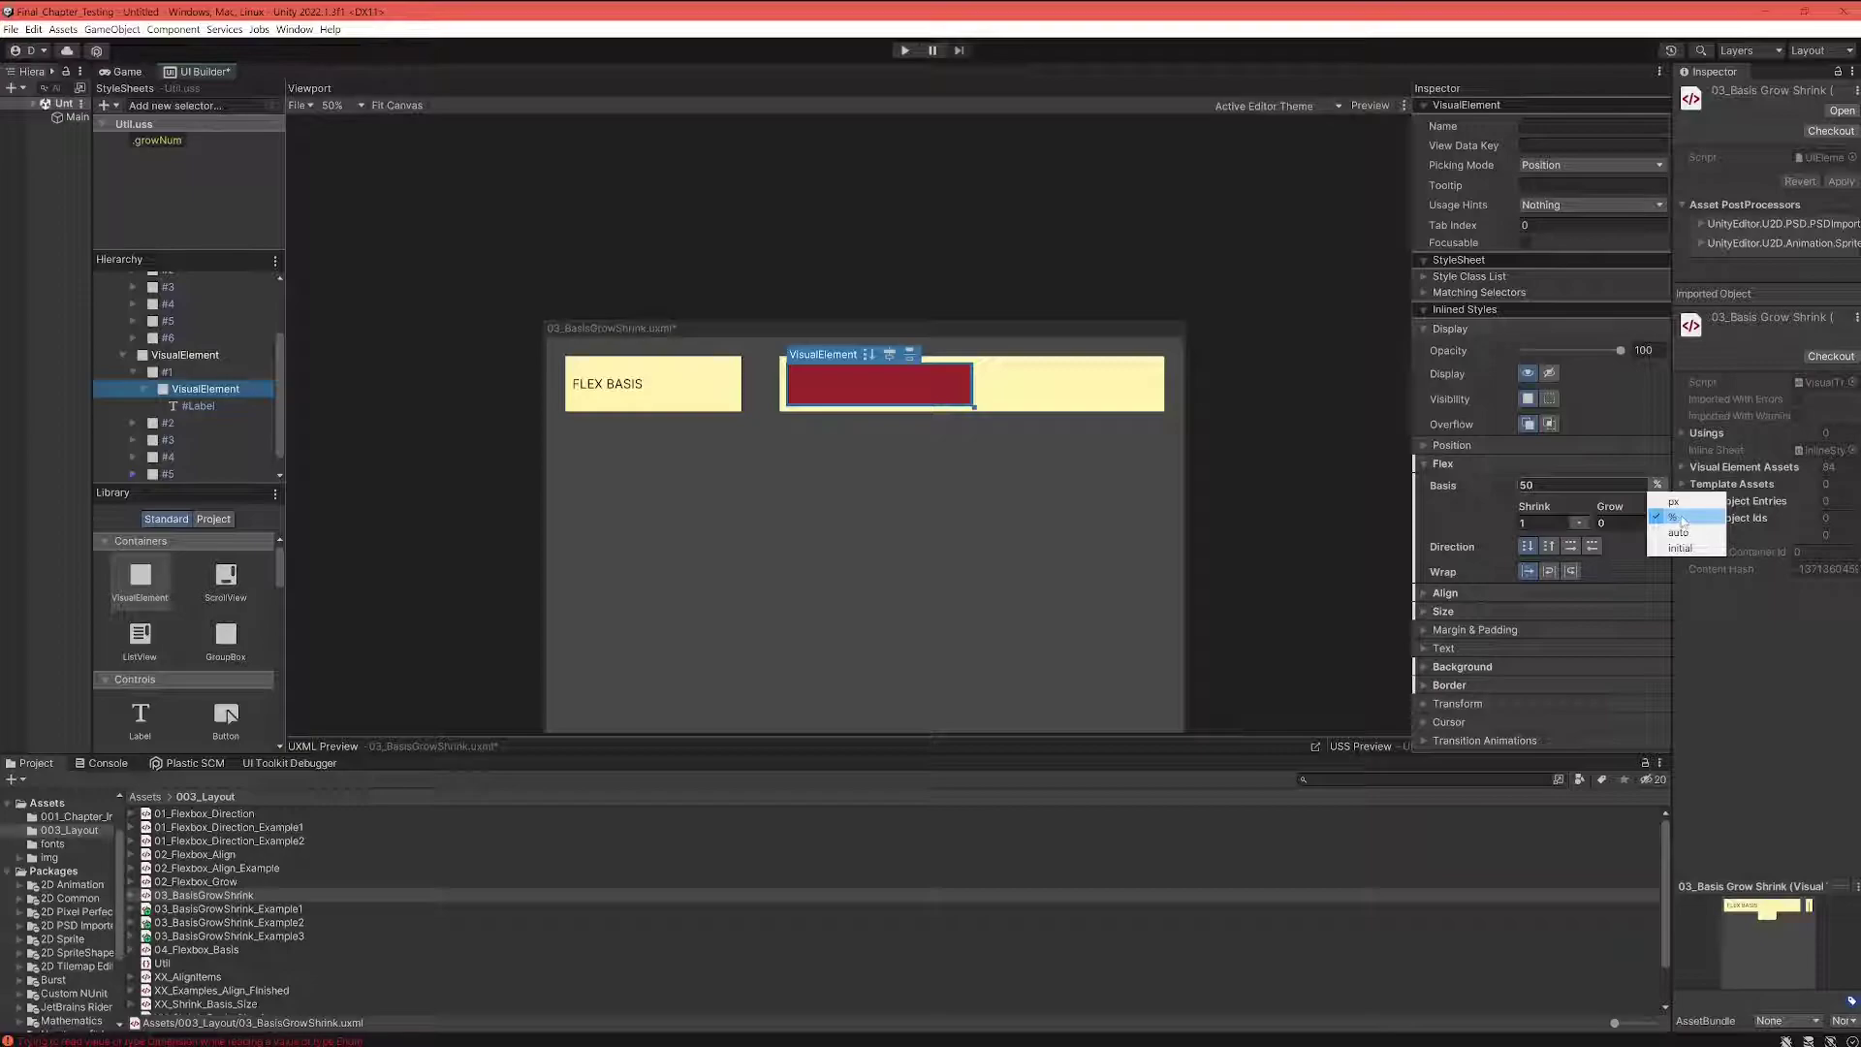
left_click(1584, 500)
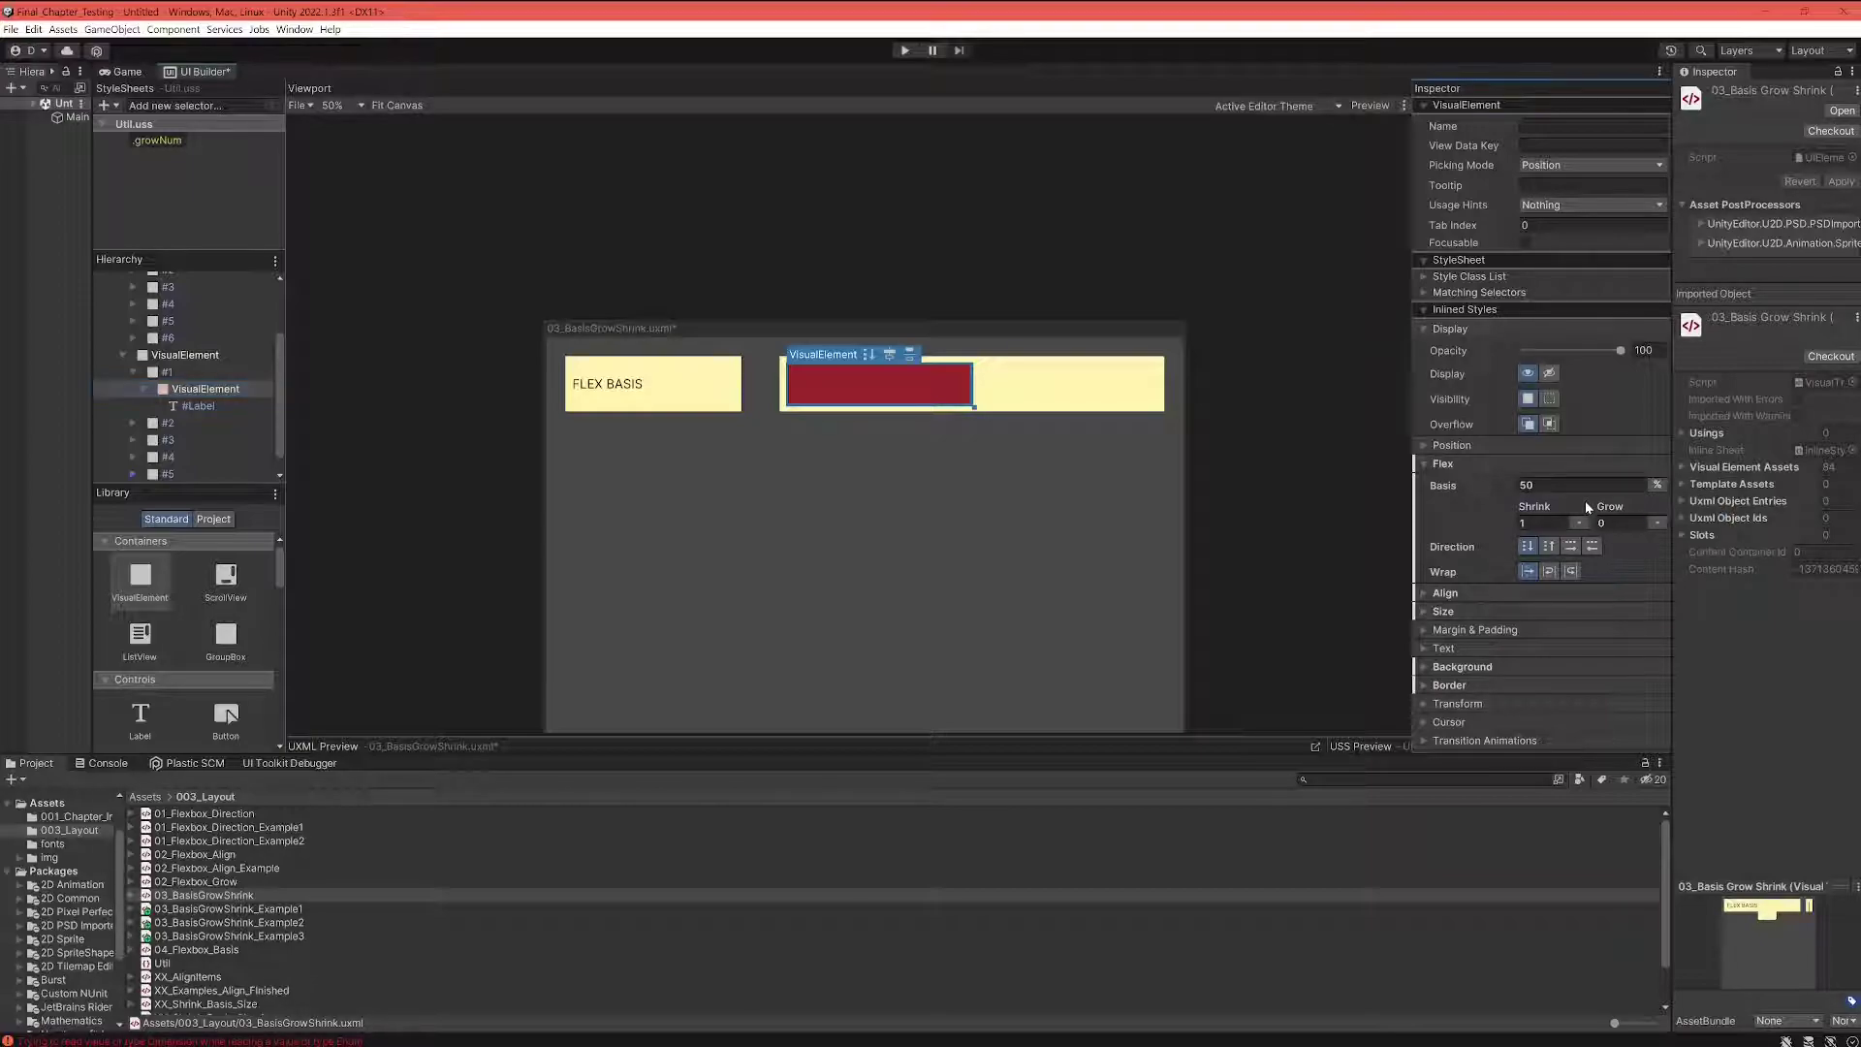
left_click(1656, 484)
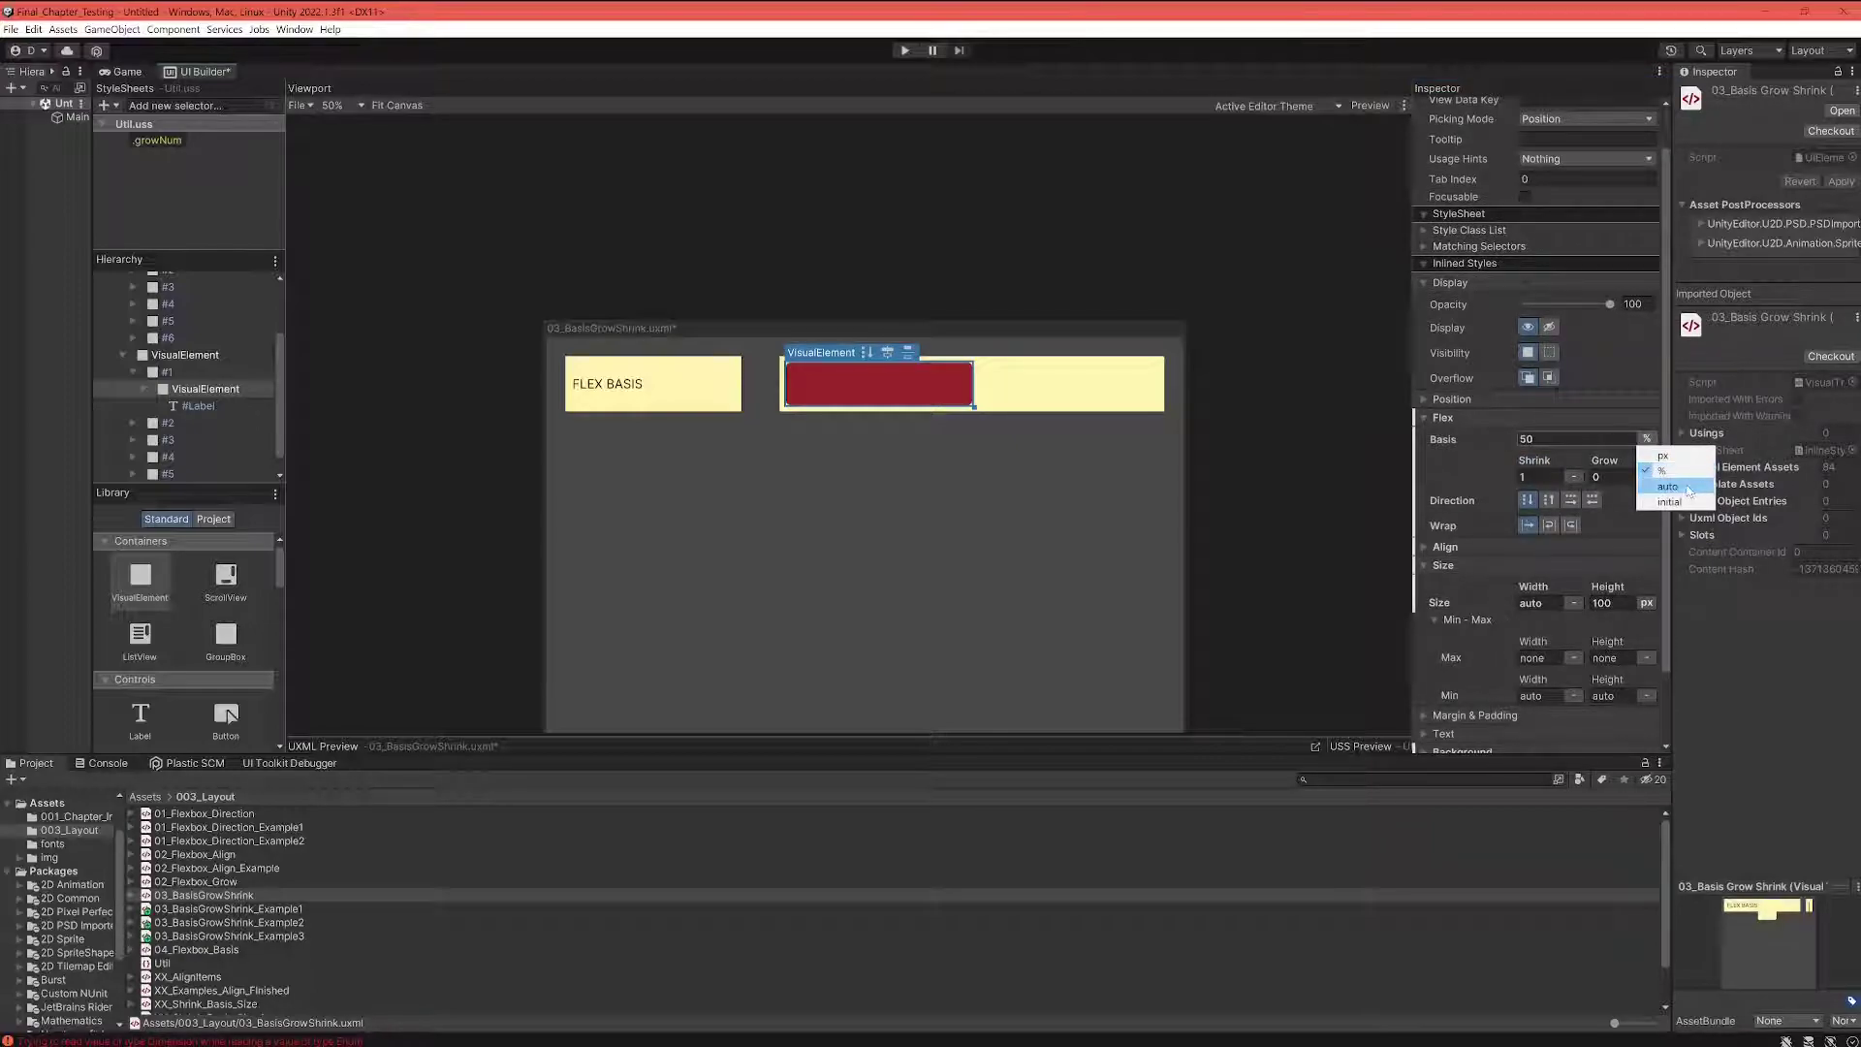
left_click(1687, 489)
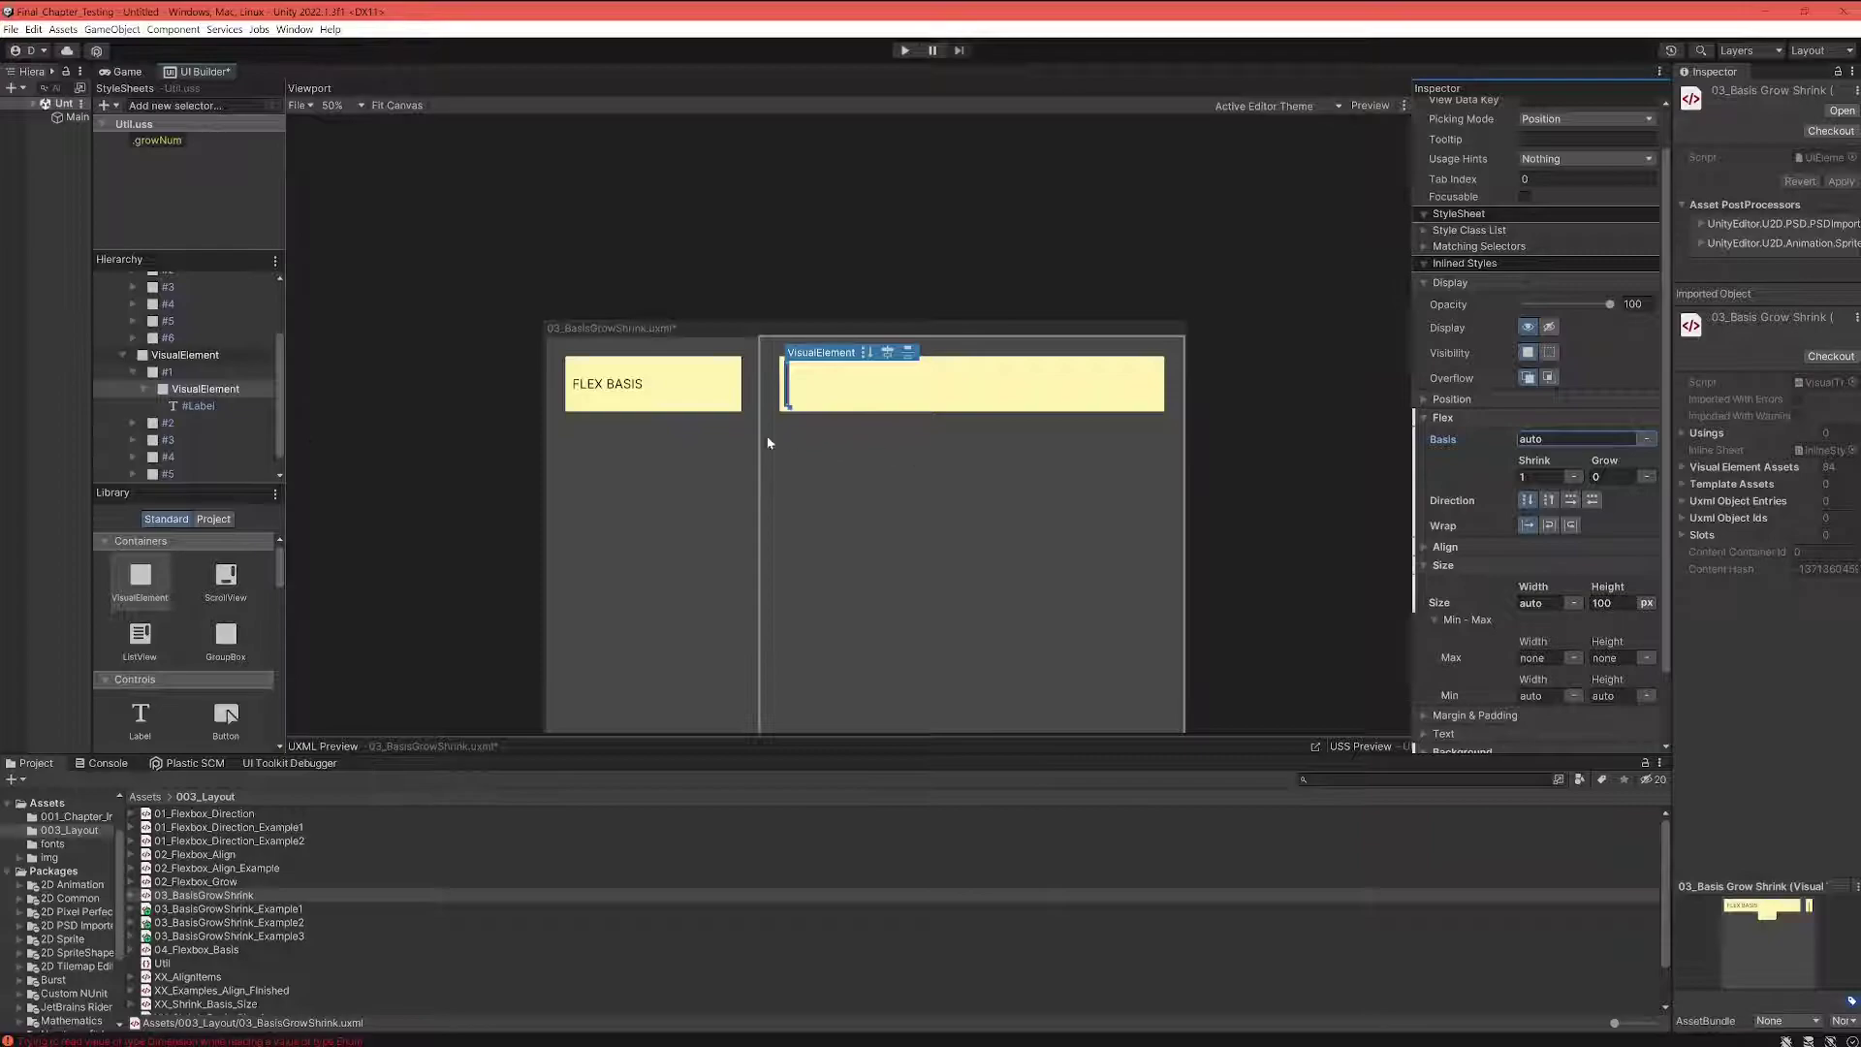
Hide the label nested inside the red element, and show it again
left_click(670, 467)
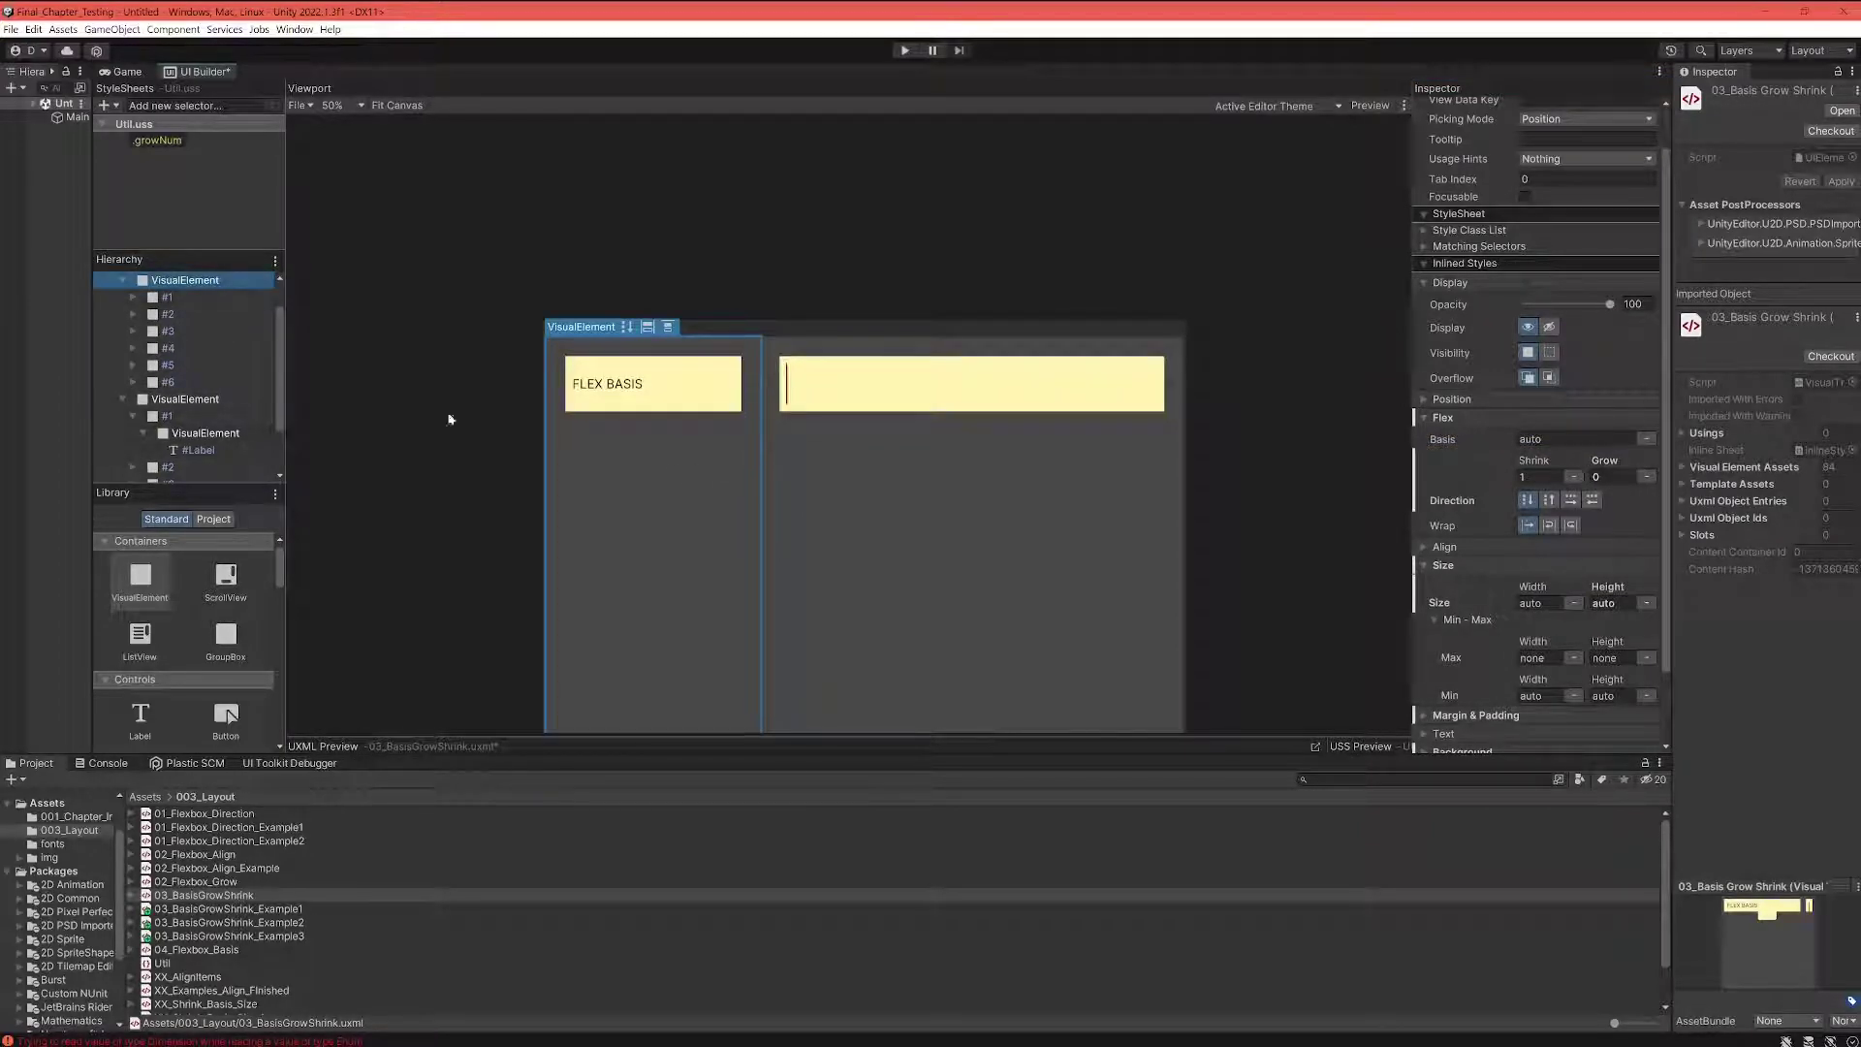
left_click(203, 451)
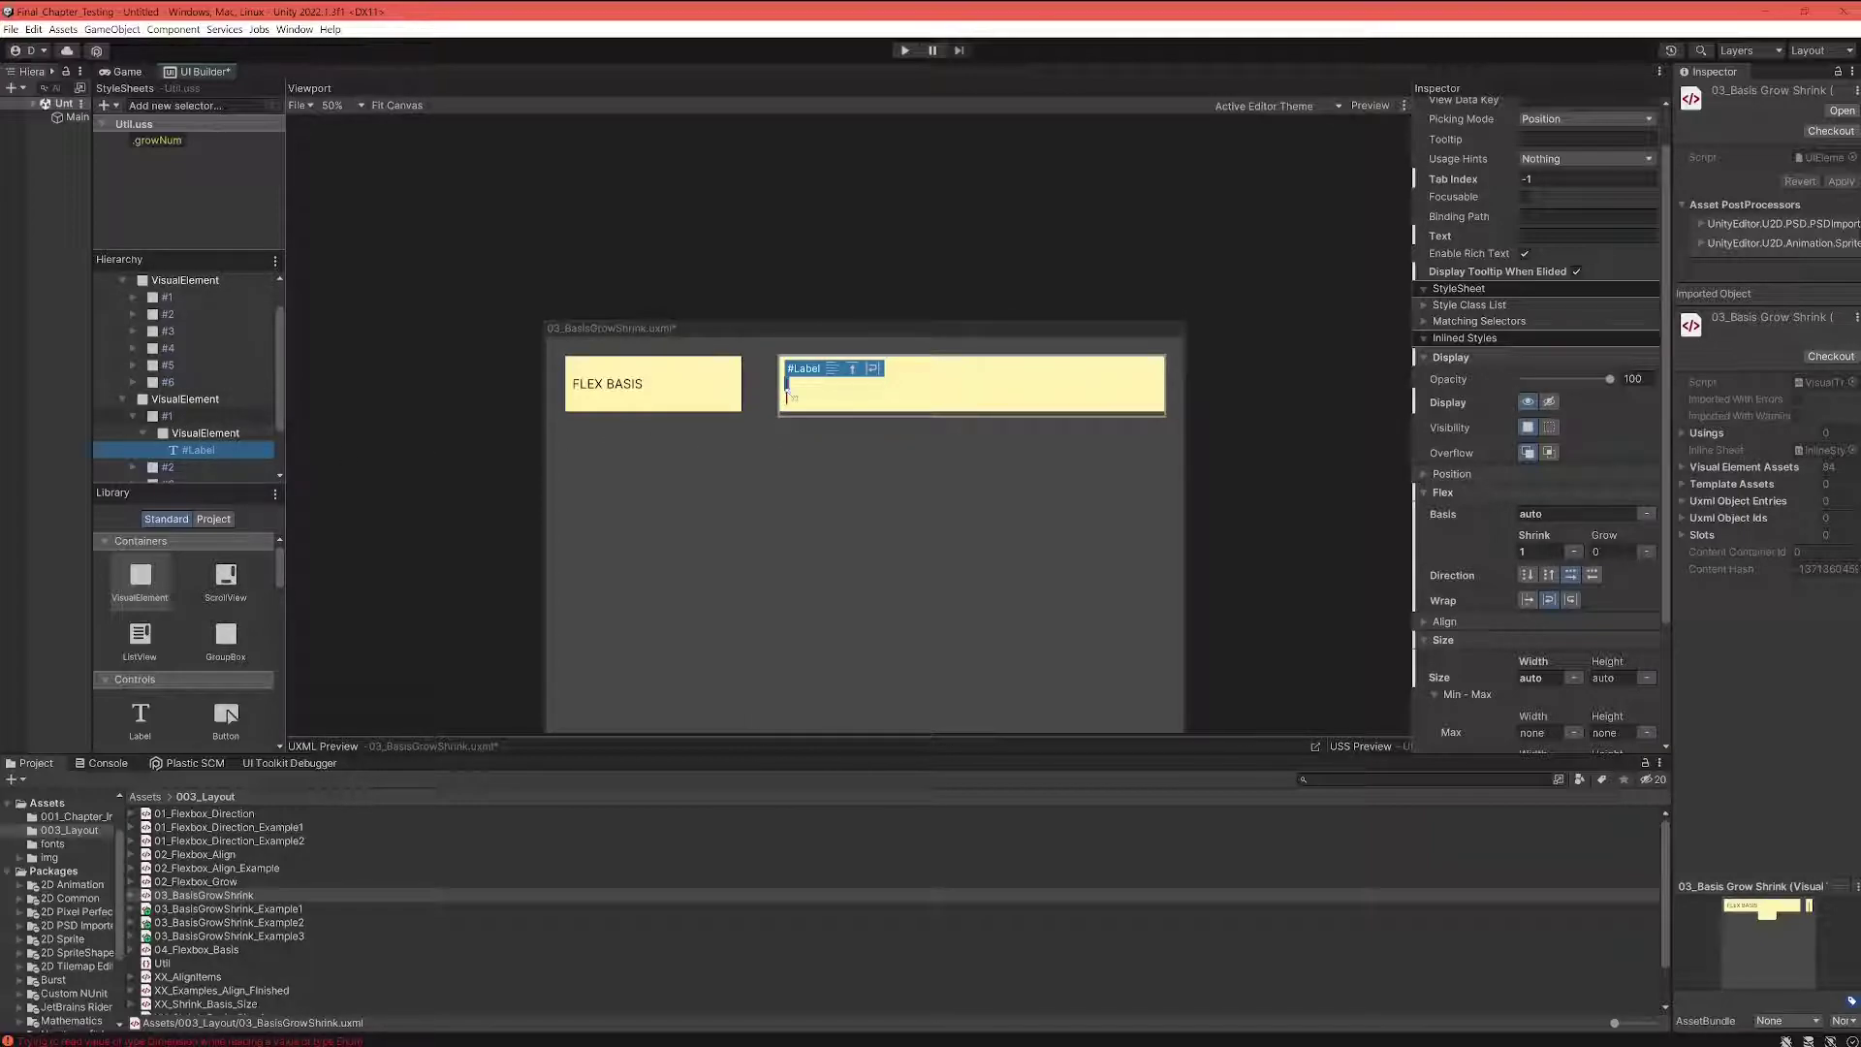
scroll(779, 407, "up", 5)
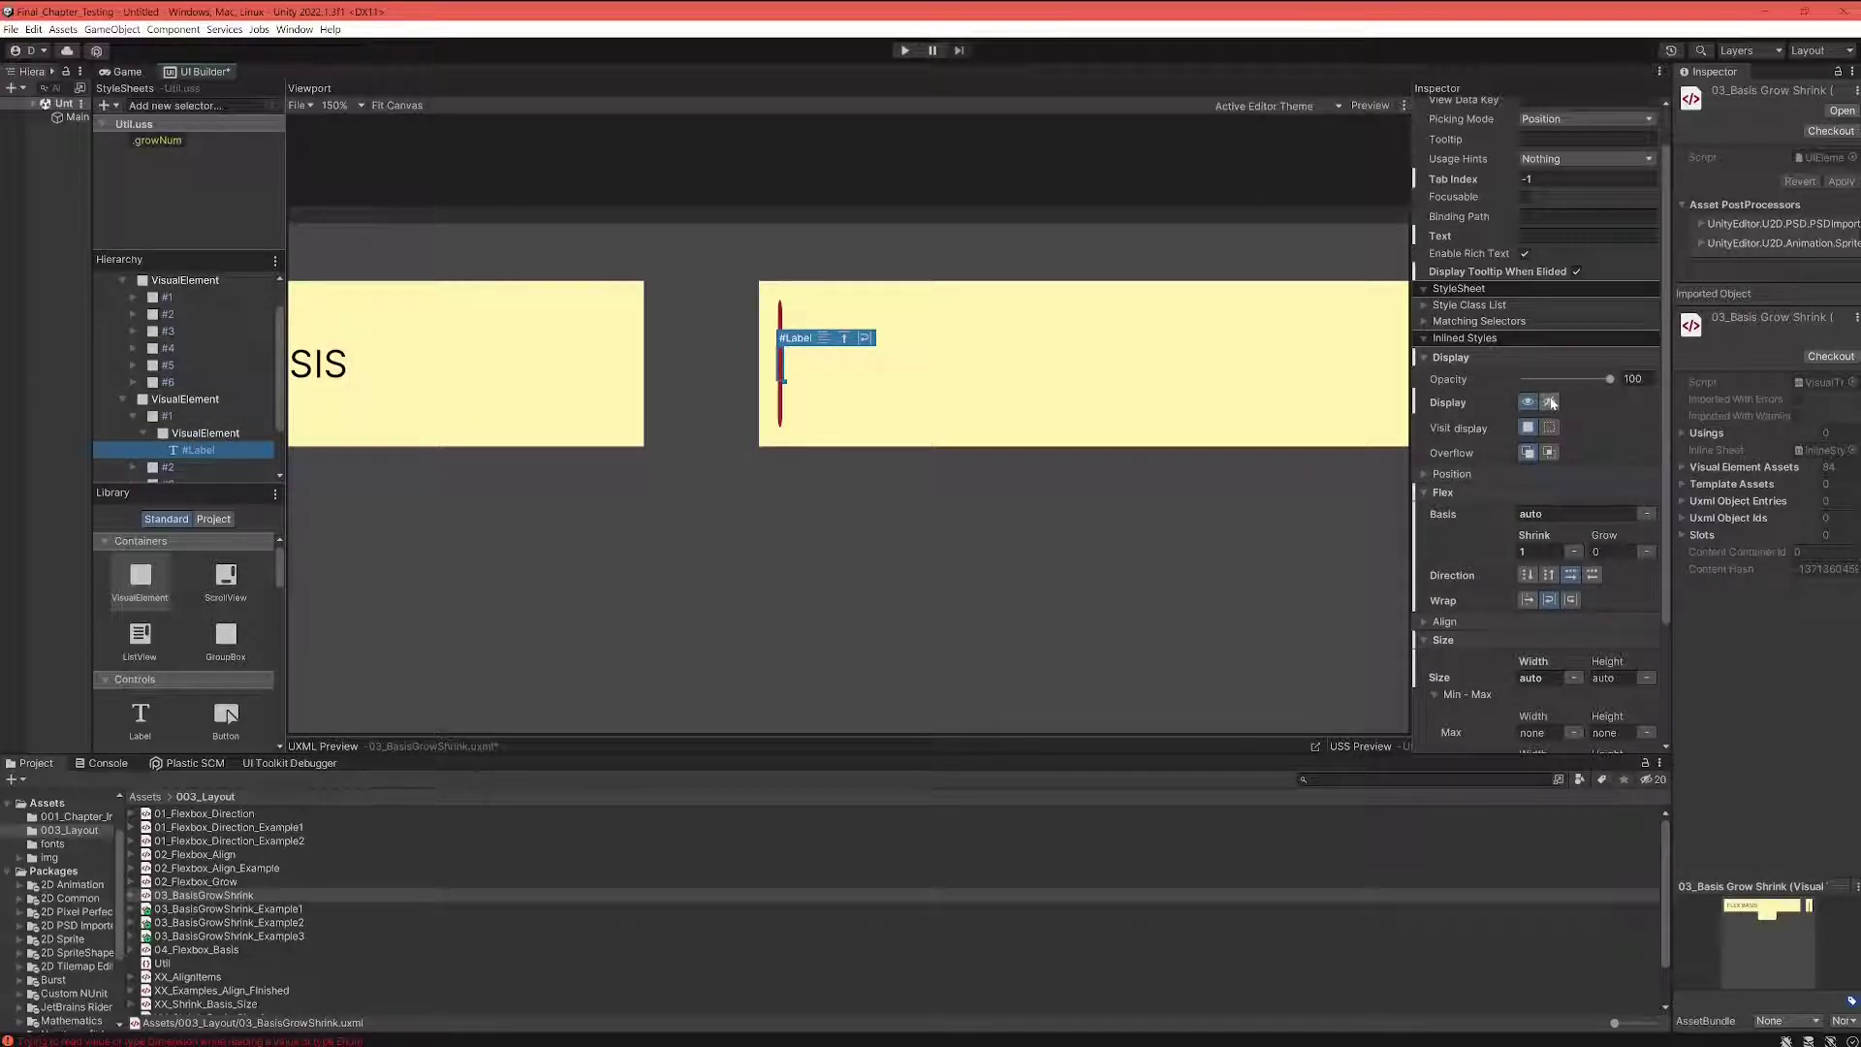
left_click(1548, 404)
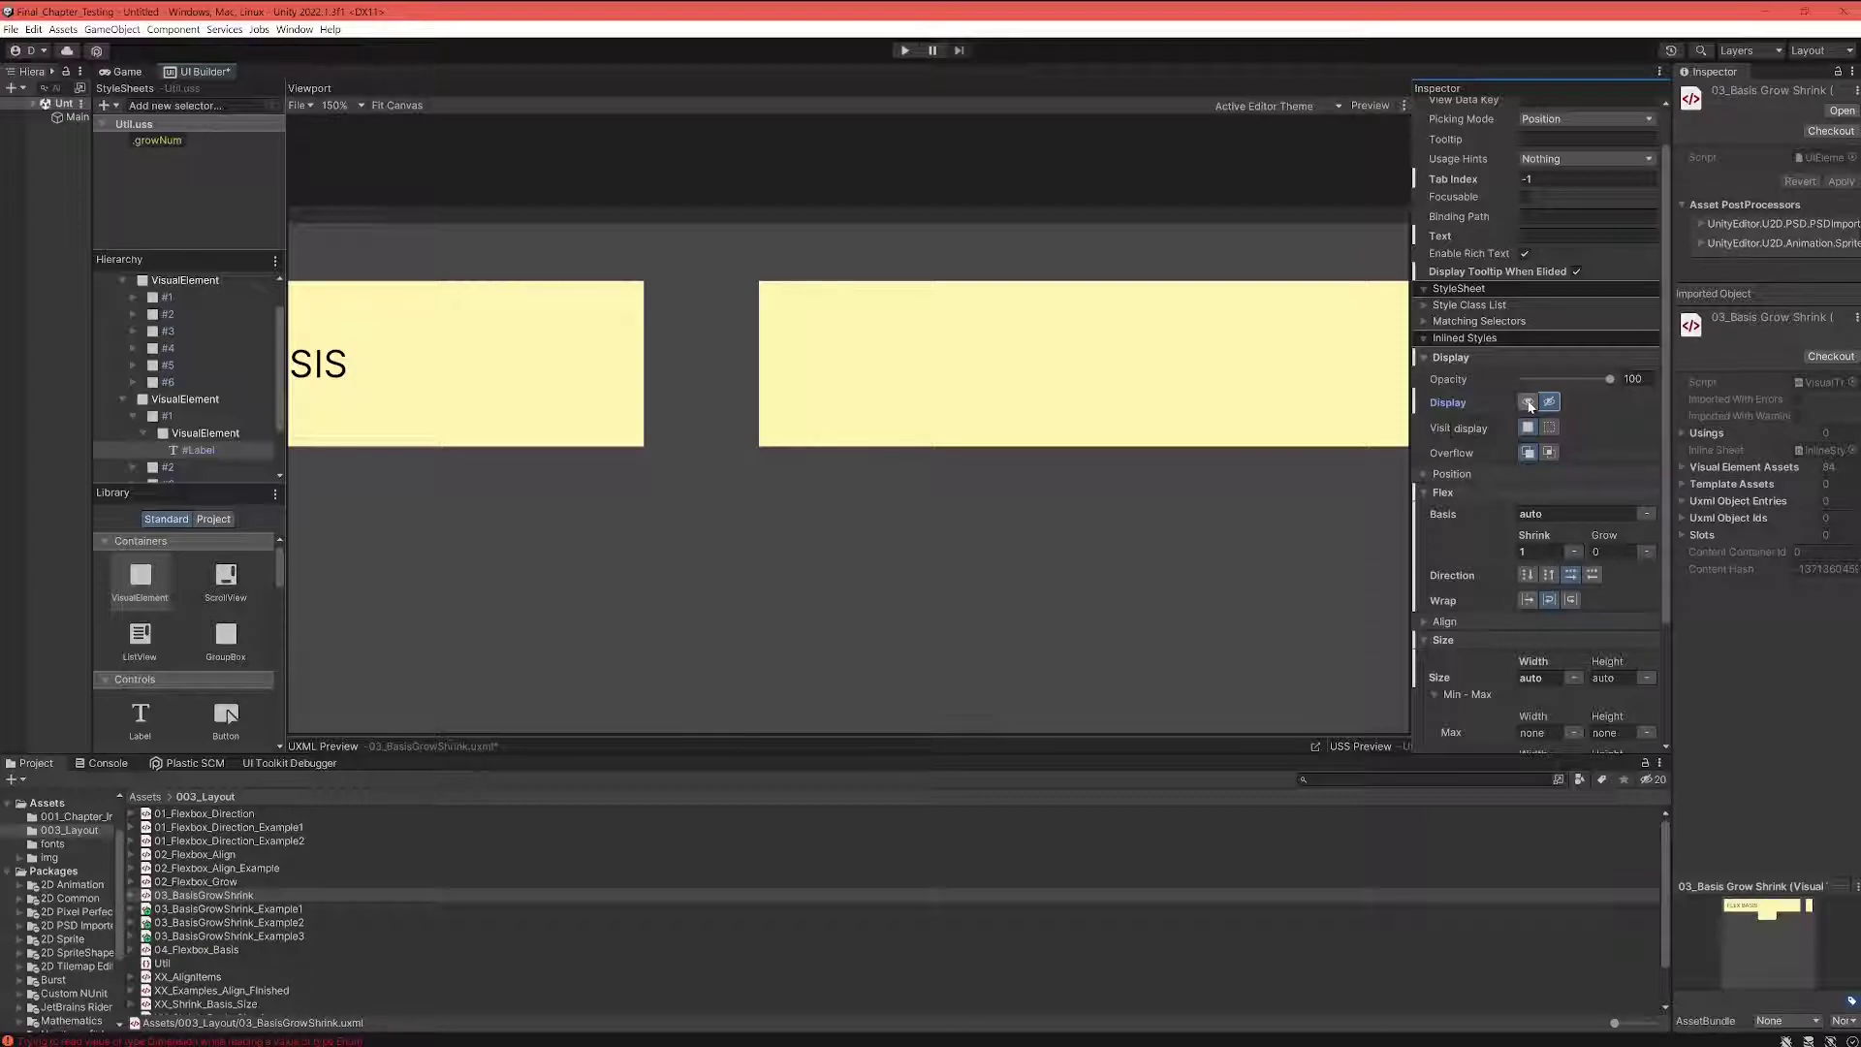
left_click(1529, 403)
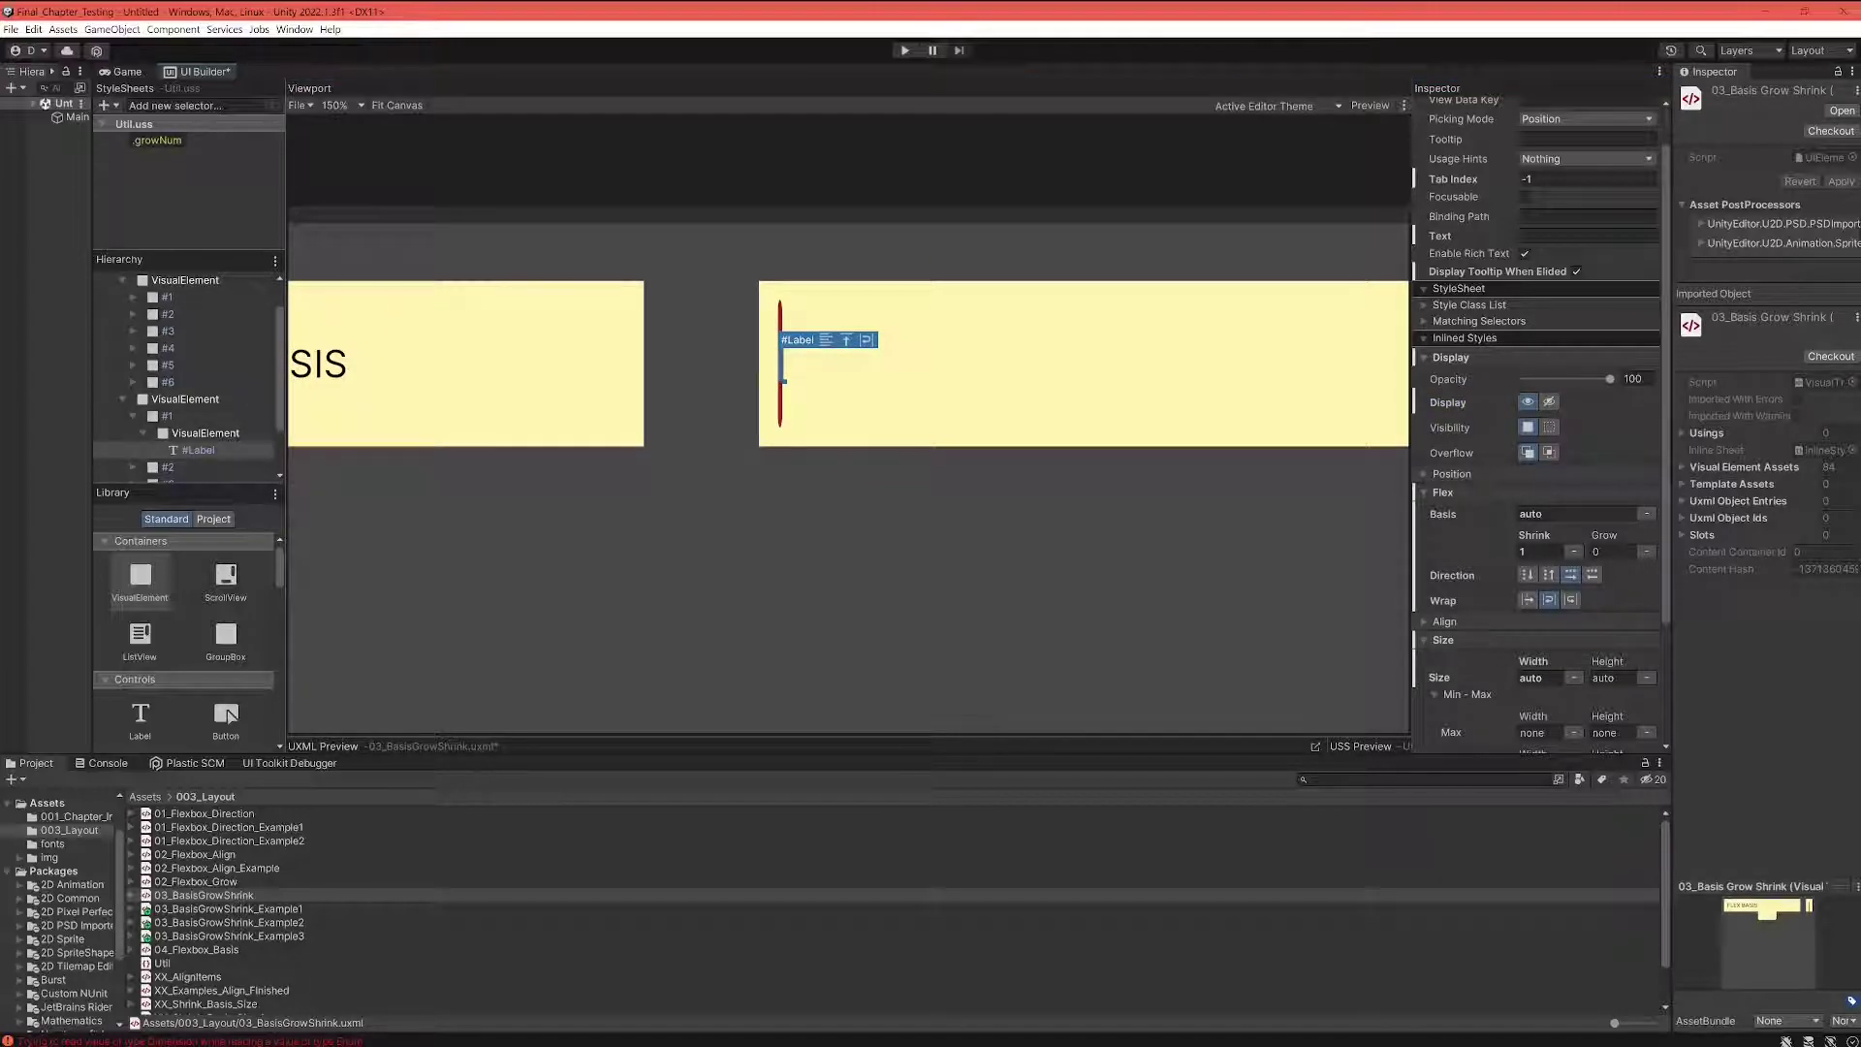
Set the text of the label inside the red element to "This is an increasinlgy ling text"
double_click(781, 364)
type("Shrin")
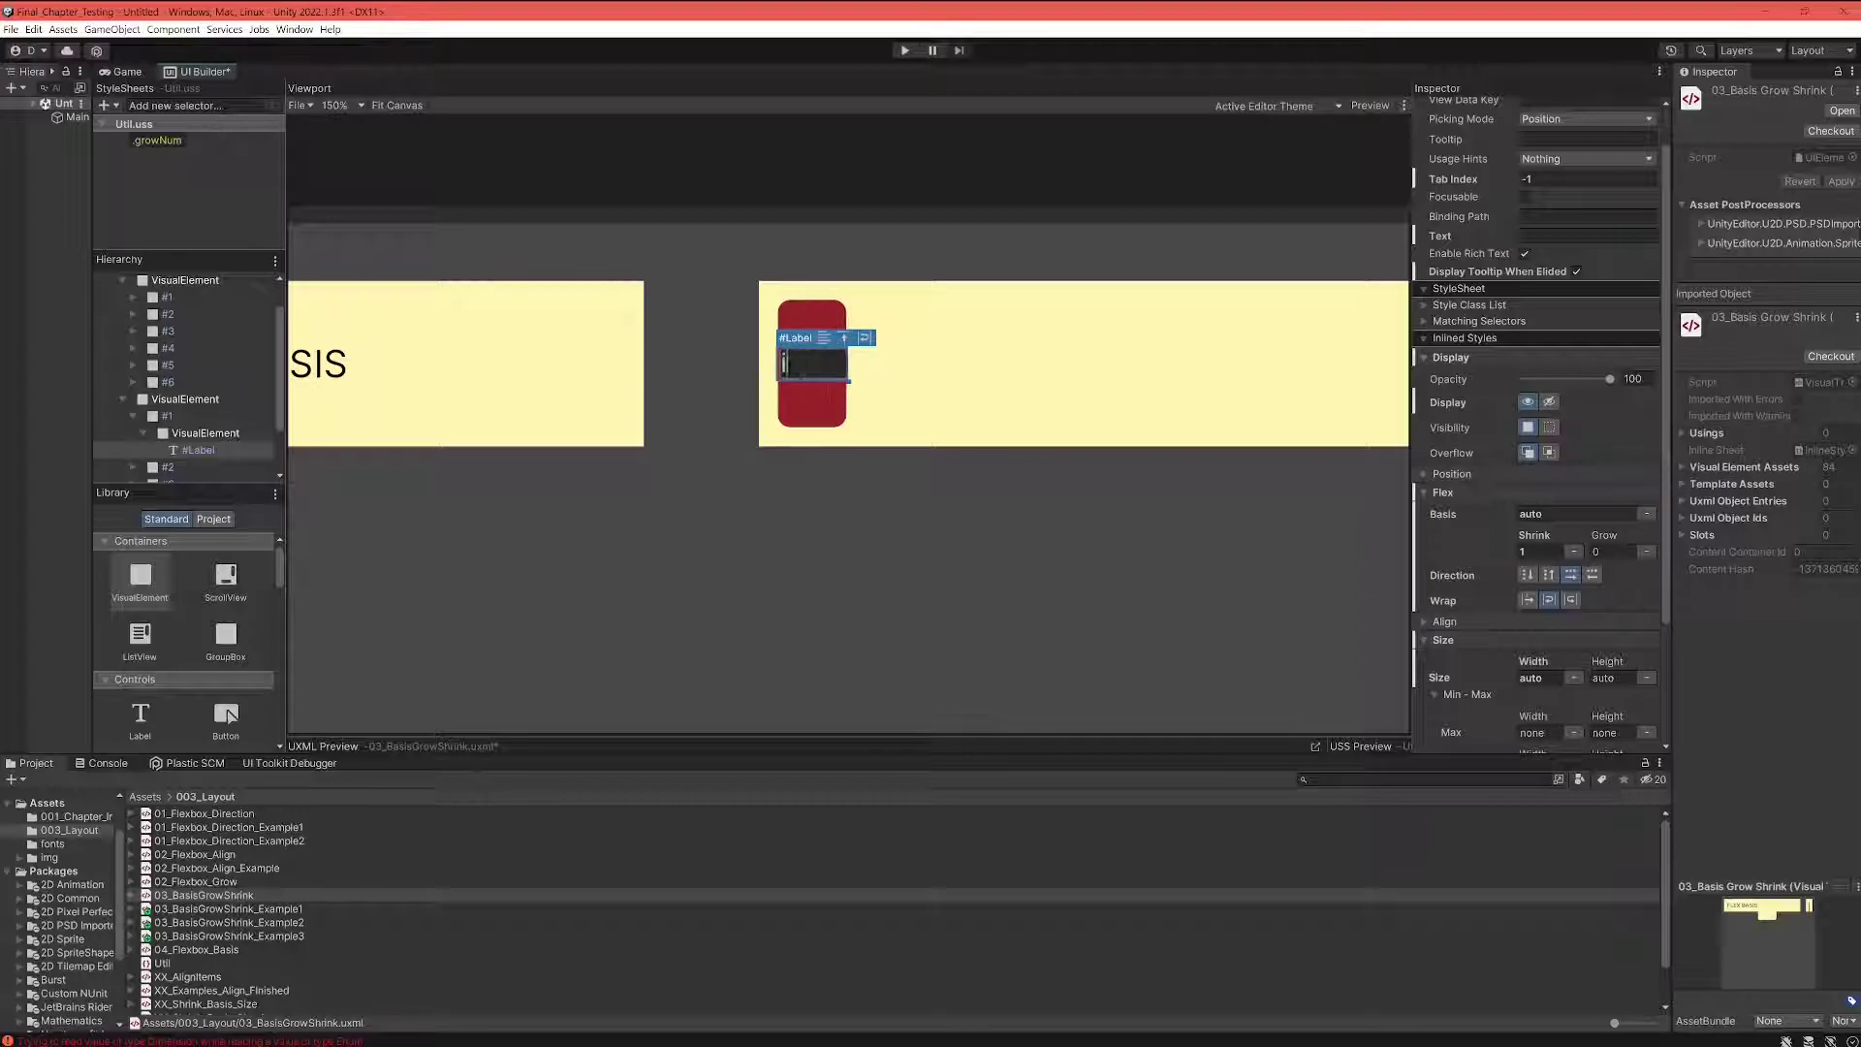
type("creasinlgy")
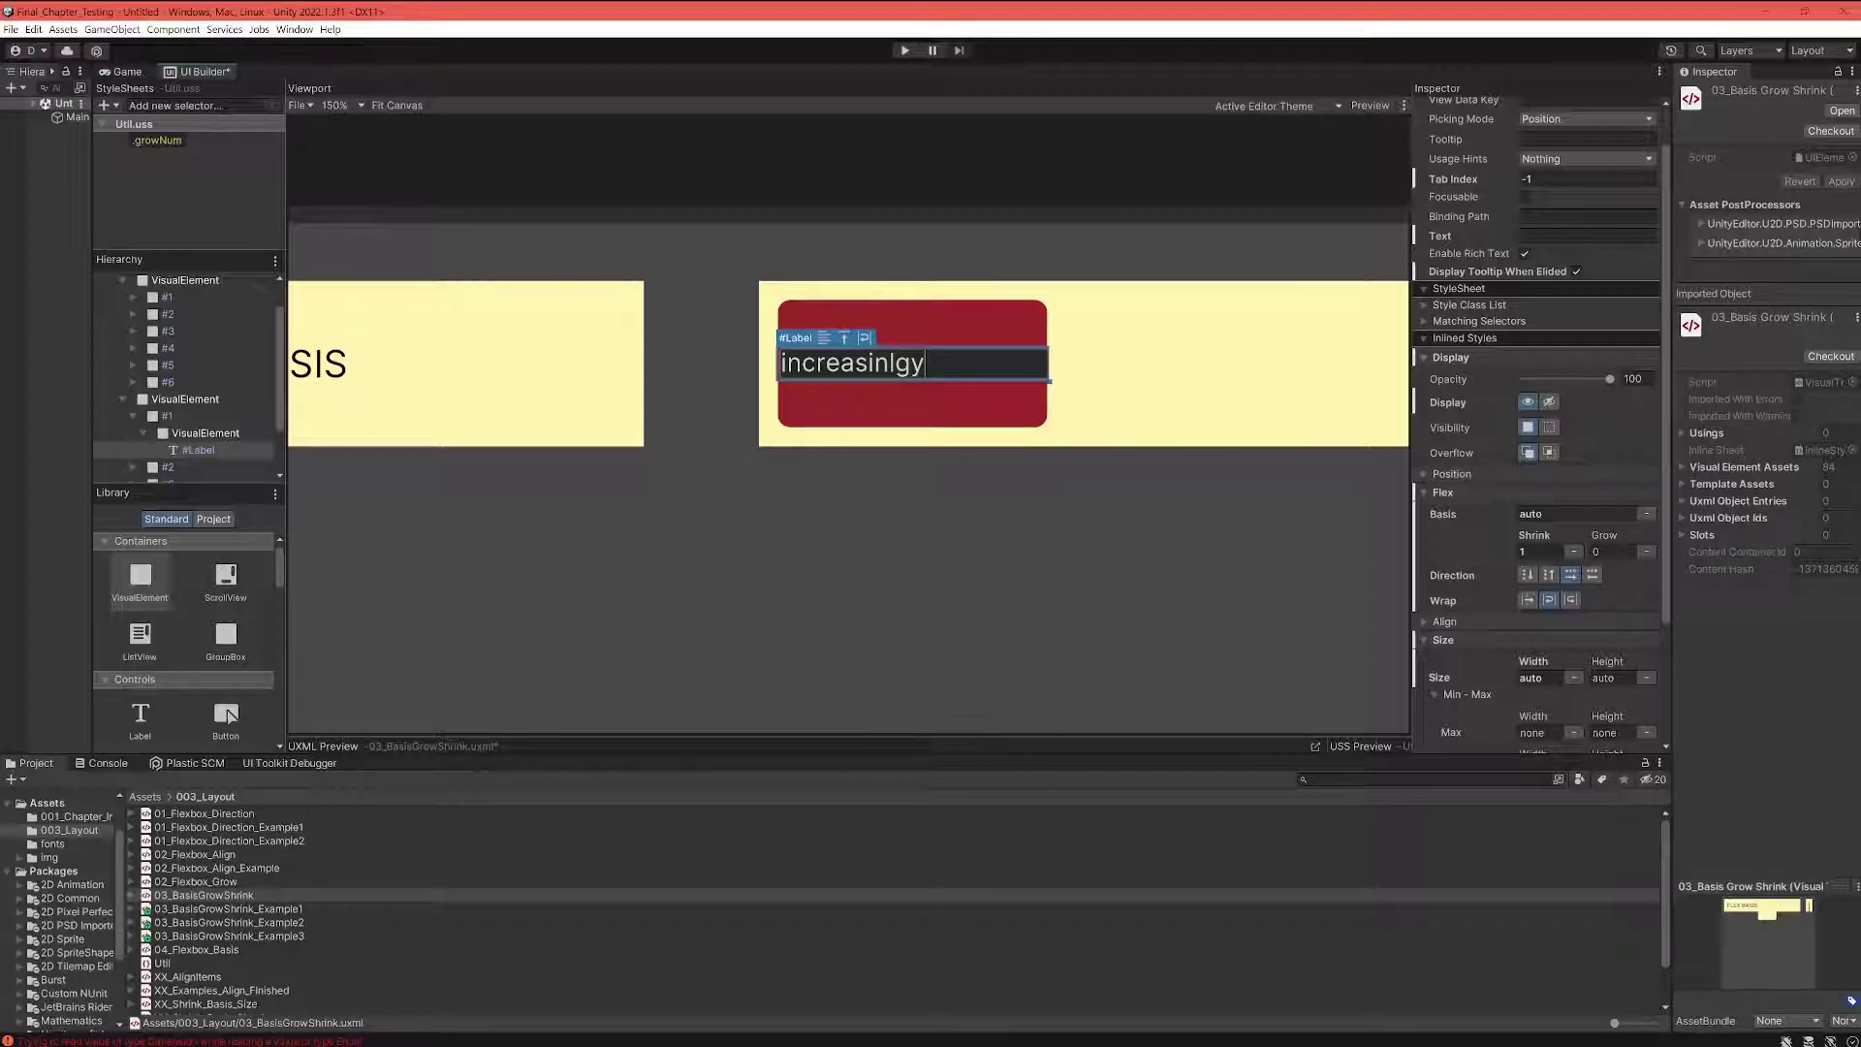
type("ling")
type(" text")
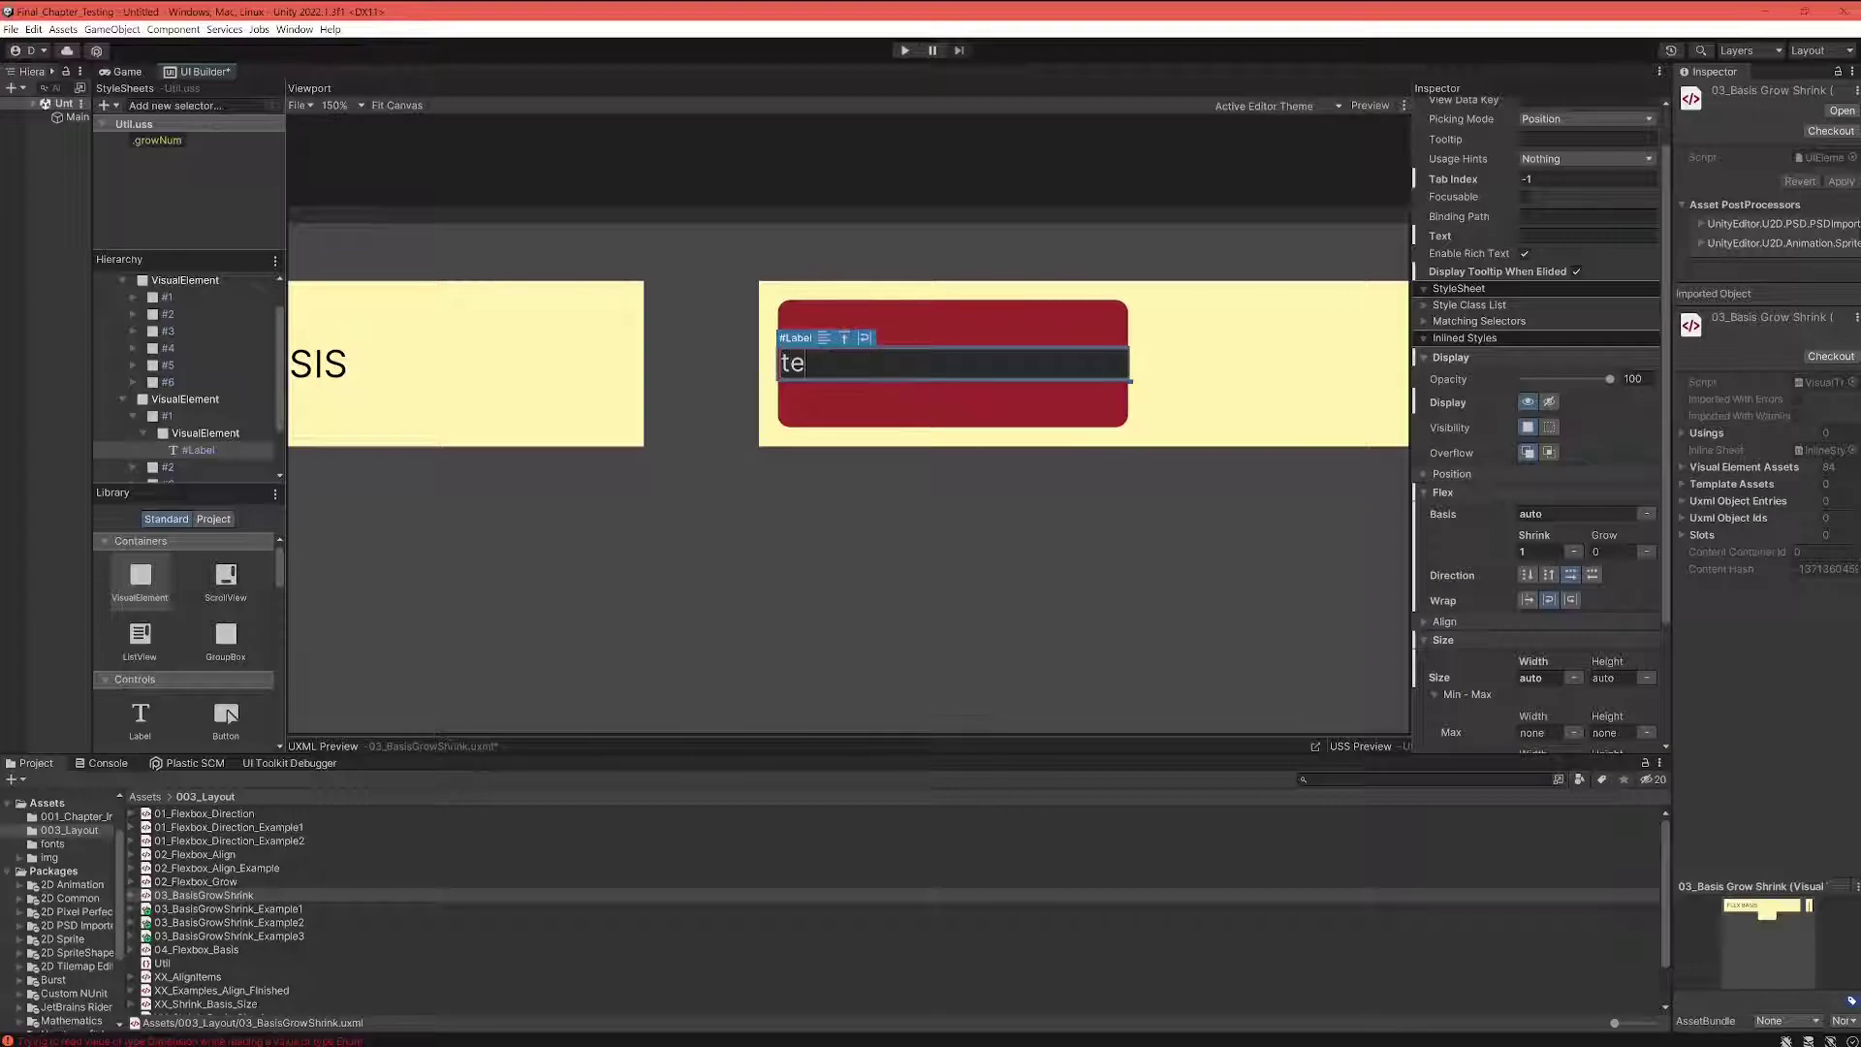
left_click(993, 356)
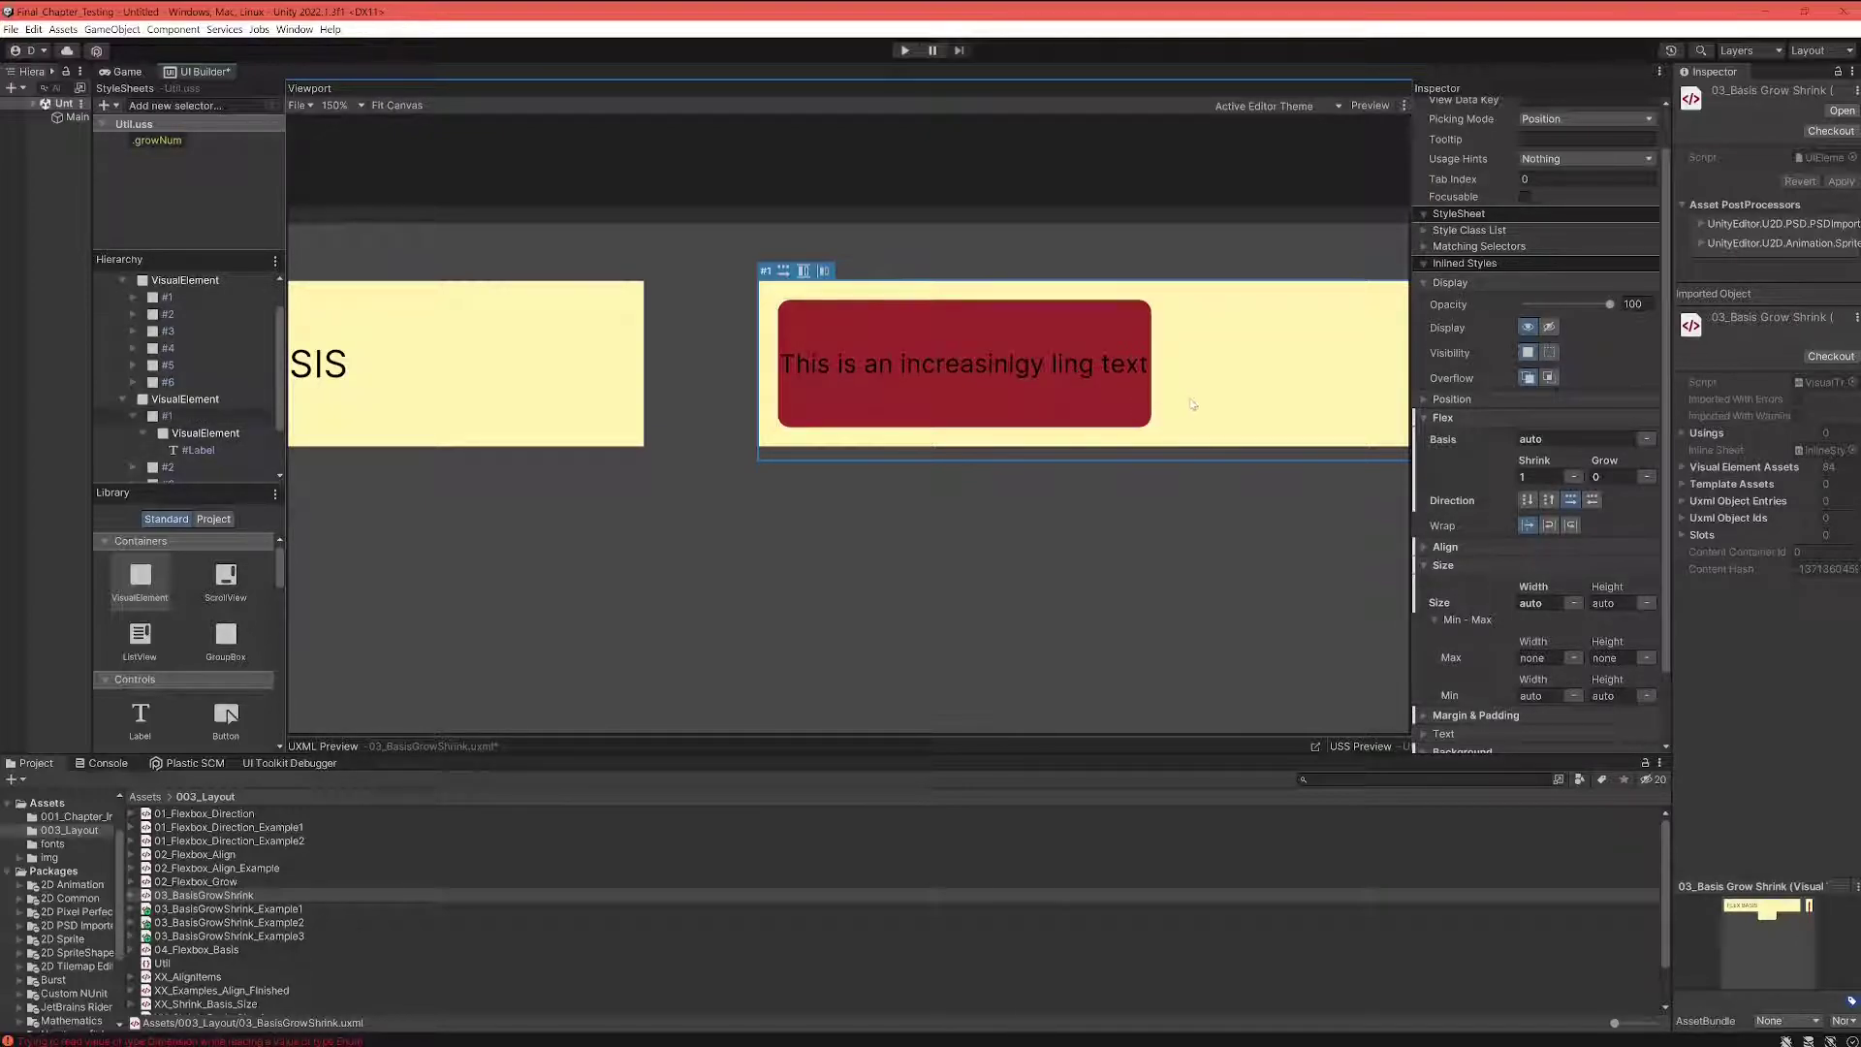
left_click(1012, 397)
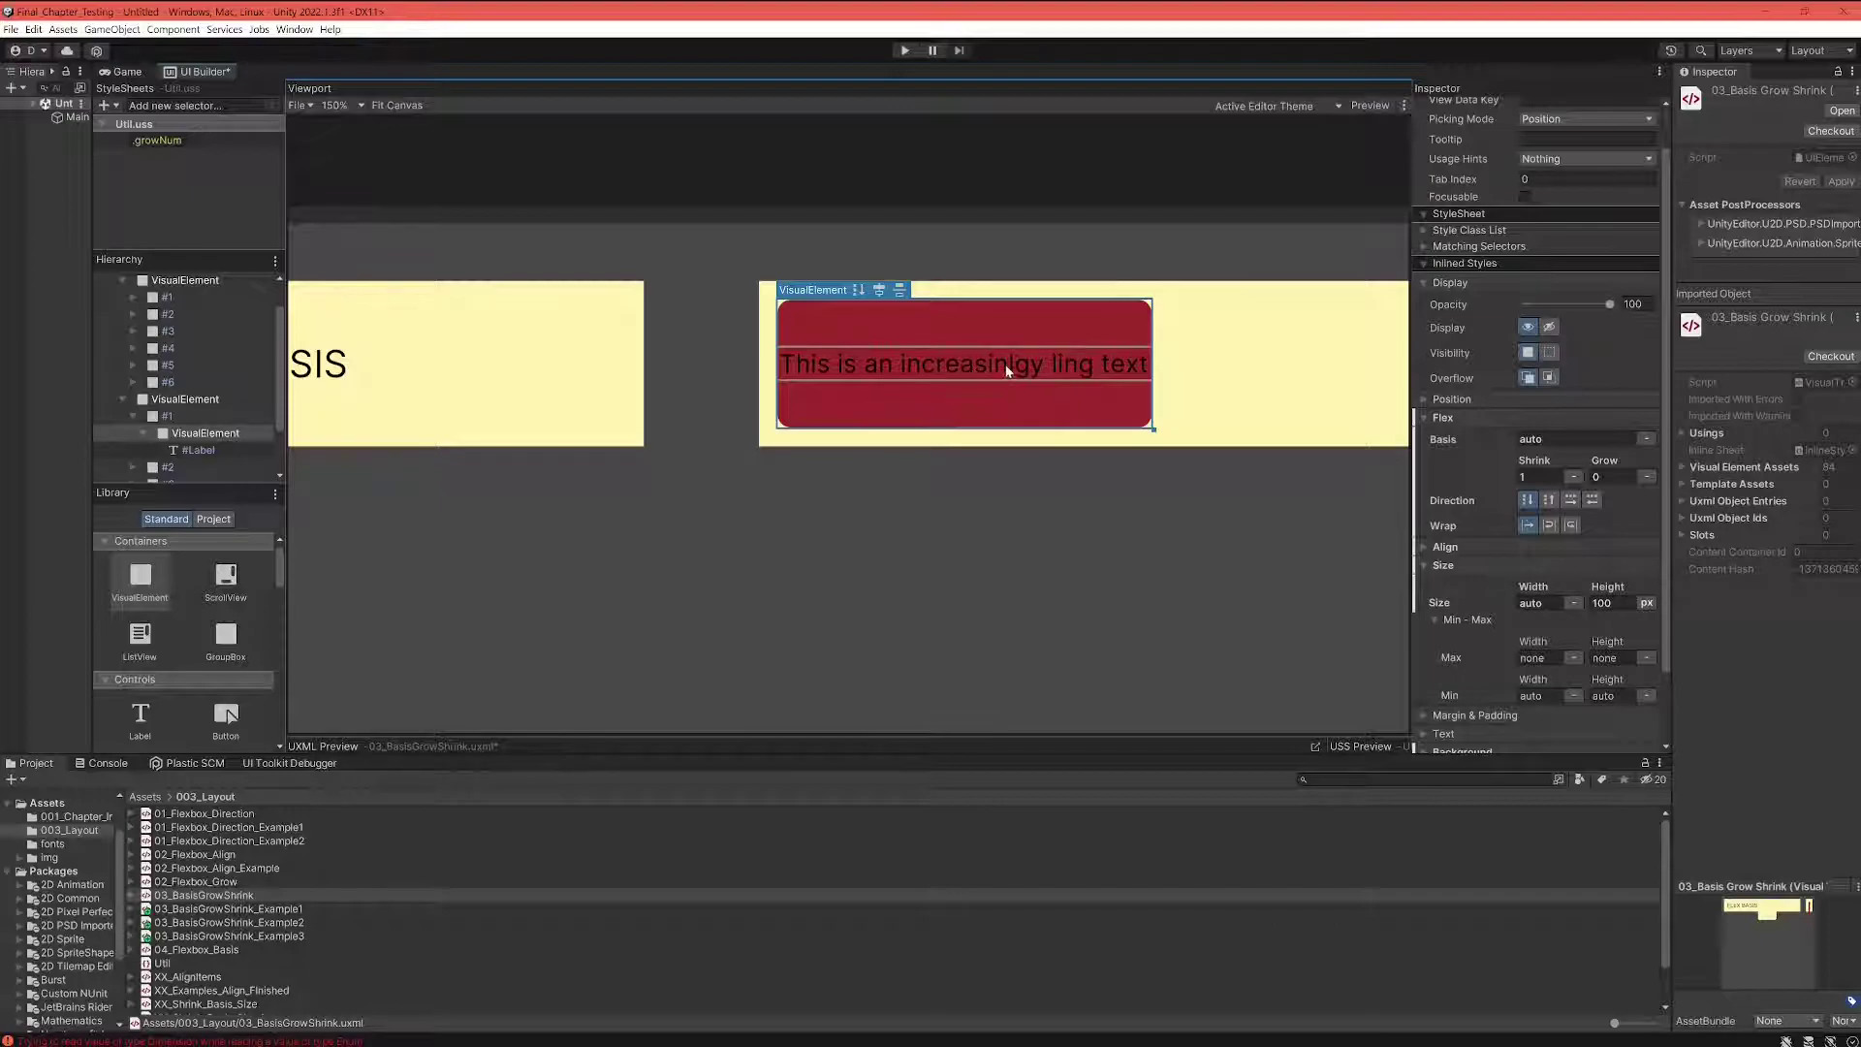
left_click(1046, 366)
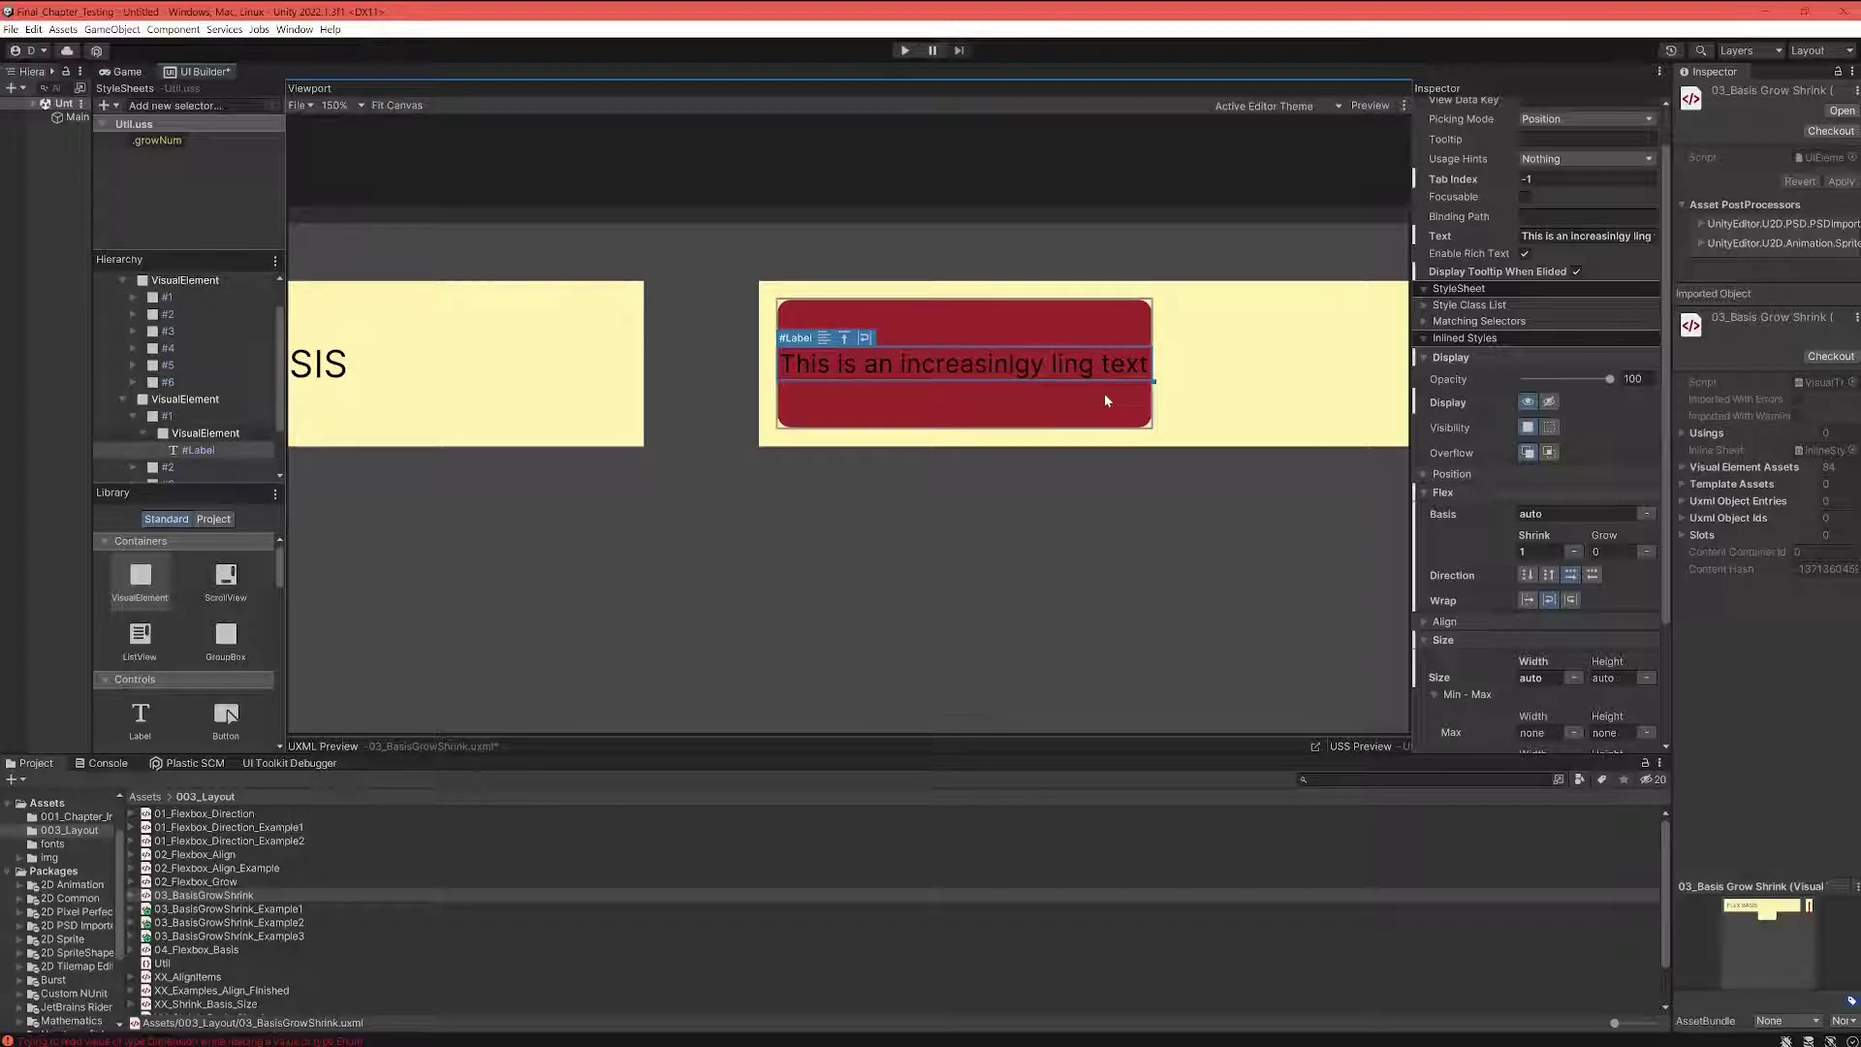
scroll(1175, 420, "down", 1)
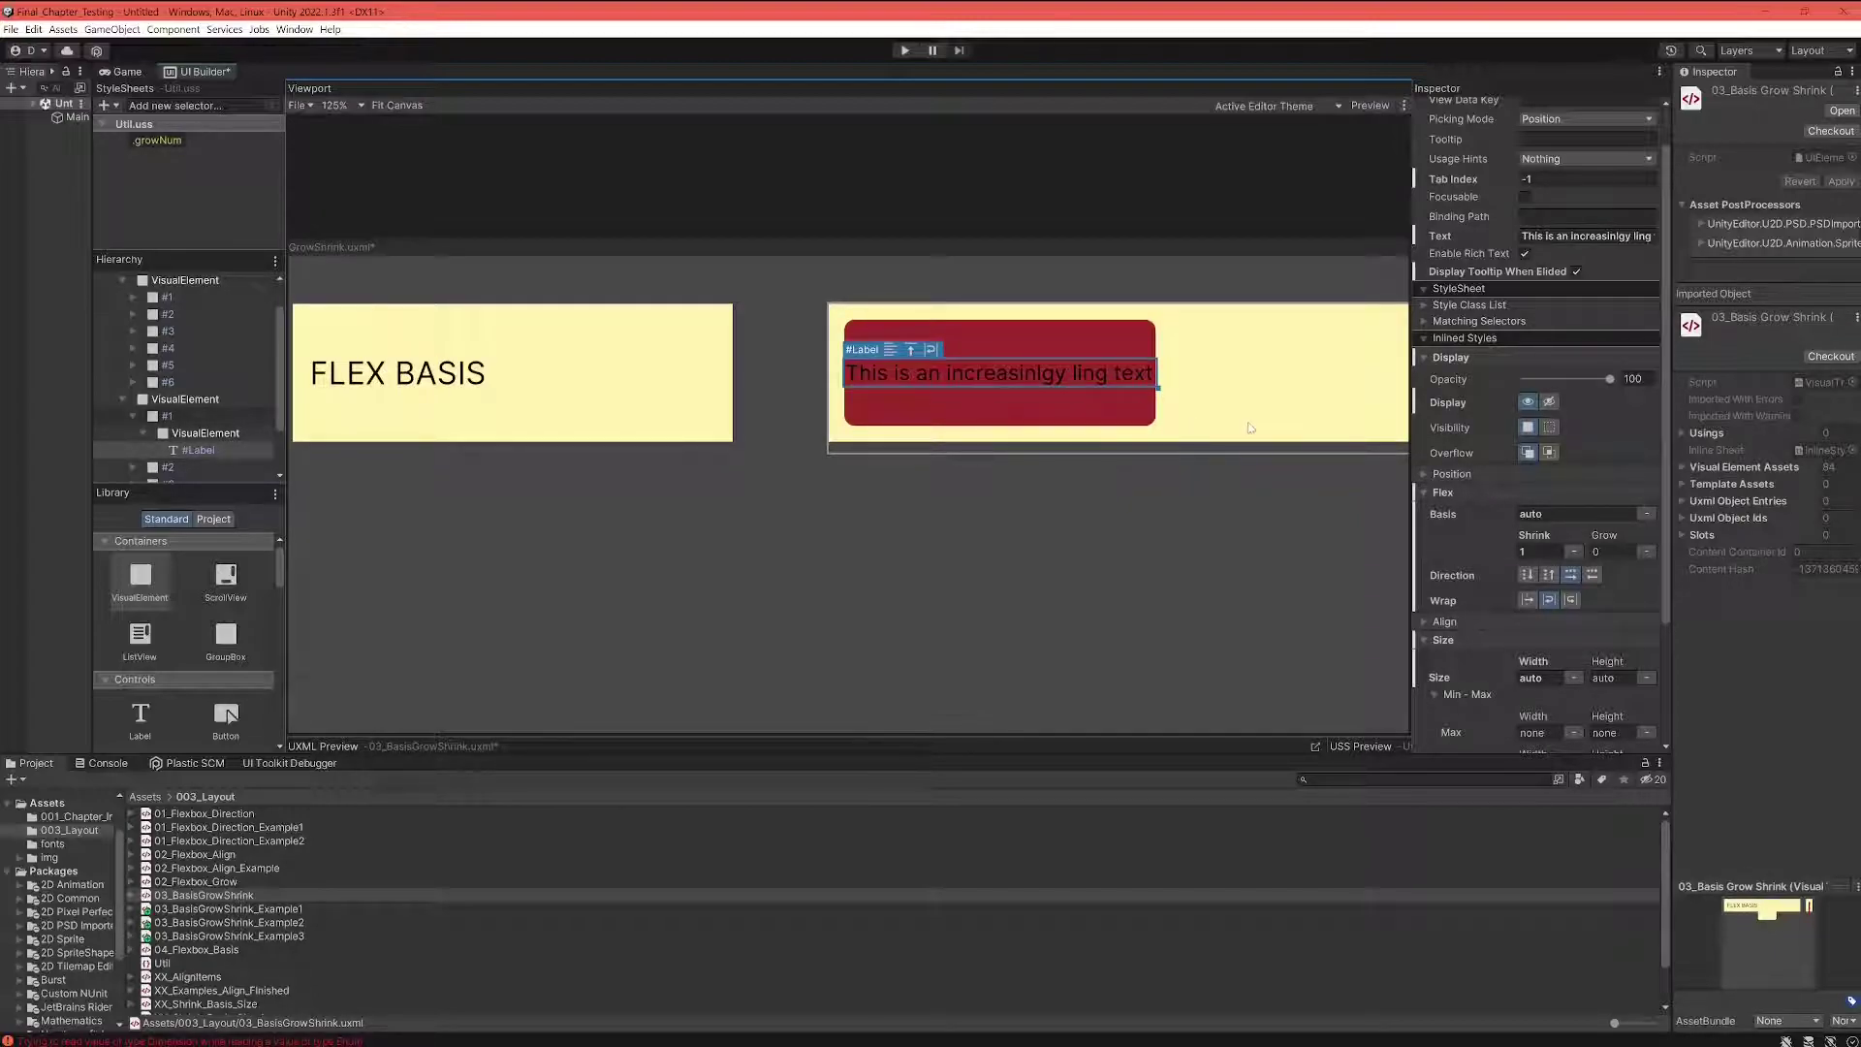
scroll(1175, 420, "down", 3)
middle_click_drag(1119, 479, 942, 477)
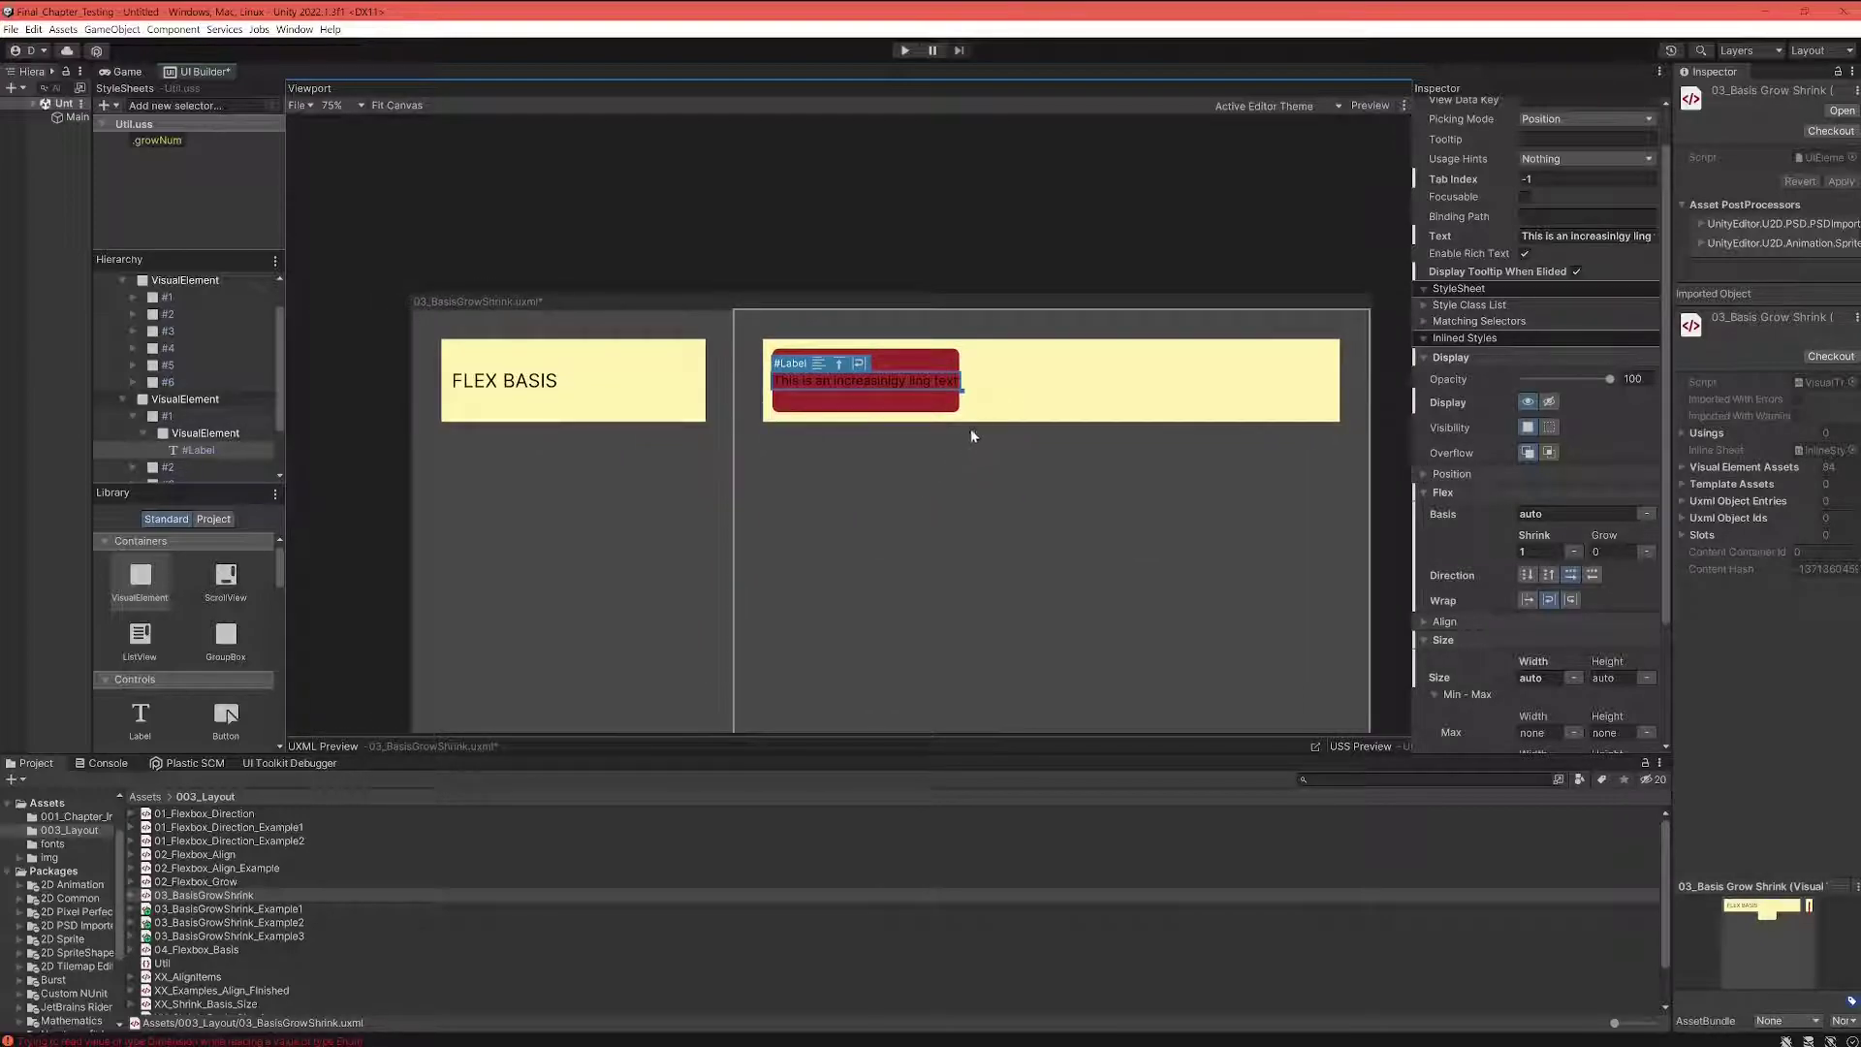